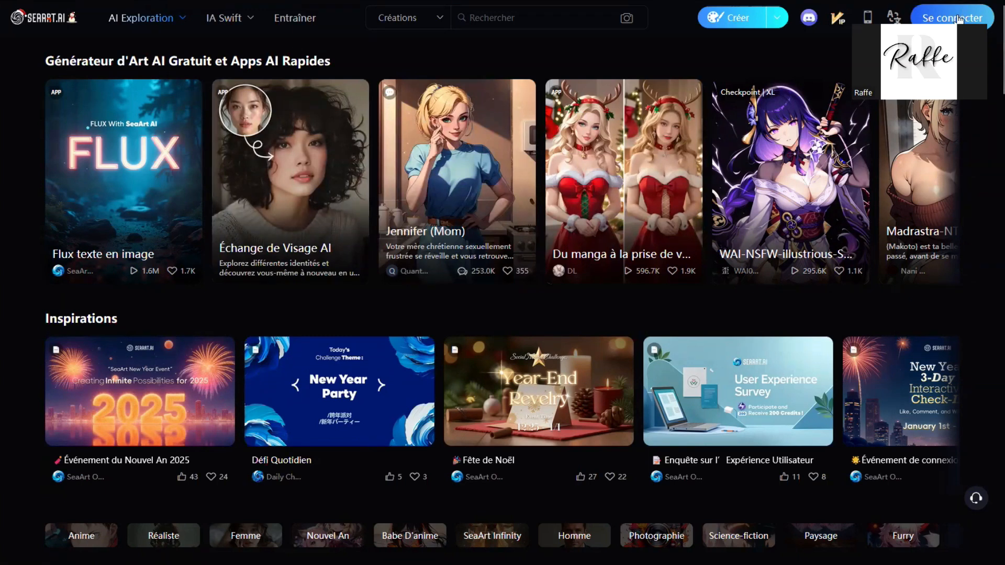
Sign in to SeaArt with a Google account and minimise the customer-support chat window
{"action": "left_click", "coordinate": [959, 19]}
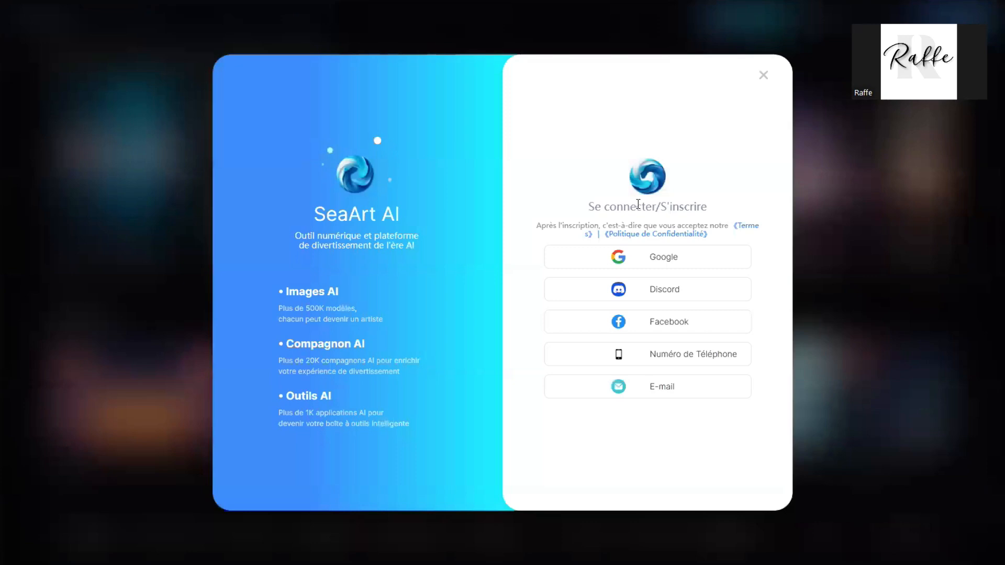
{"action": "left_click", "coordinate": [665, 262]}
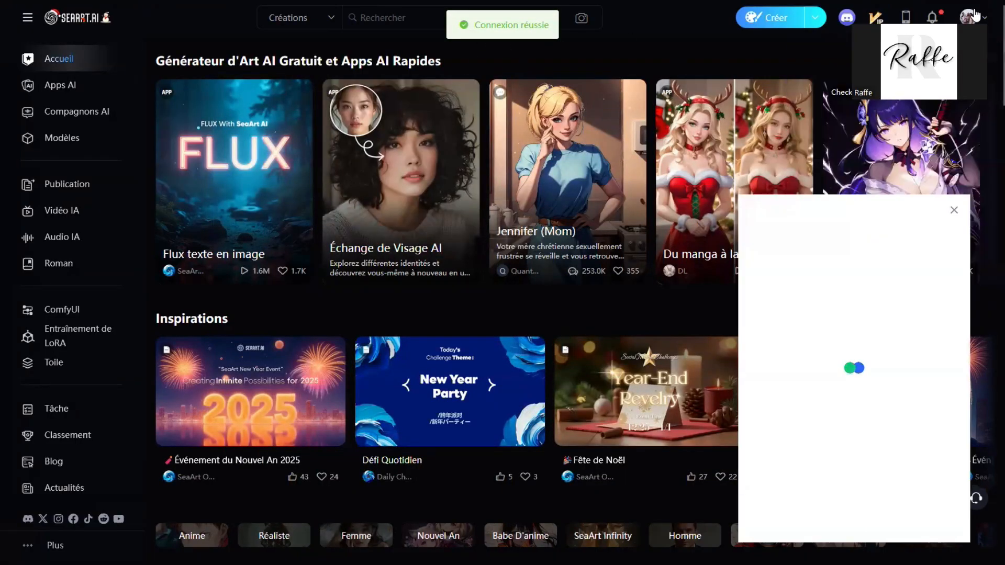
{"action": "mouse_move", "coordinate": [970, 18]}
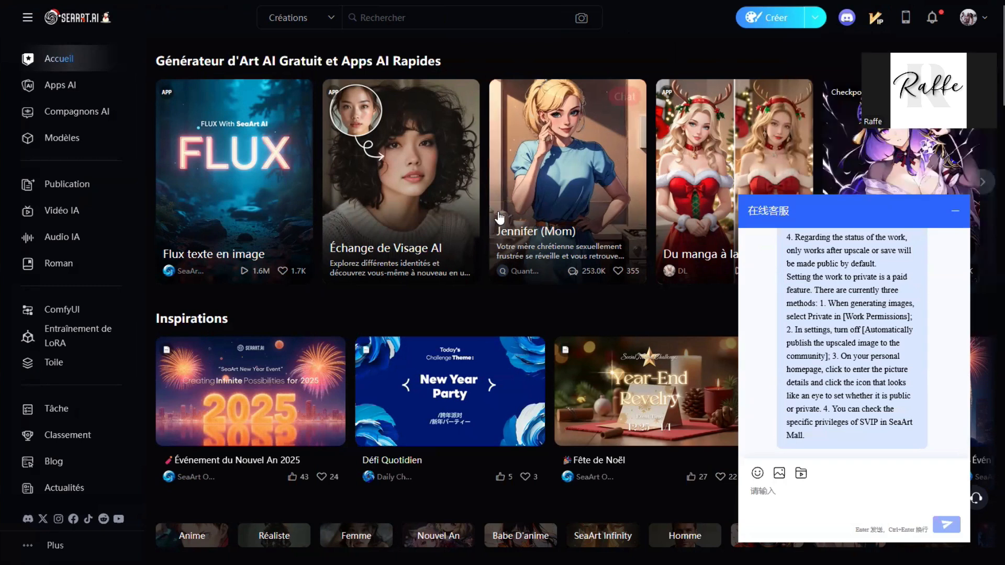
{"action": "scroll", "coordinate": [956, 215], "scroll_direction": "down", "scroll_amount": 1}
{"action": "left_click", "coordinate": [955, 211]}
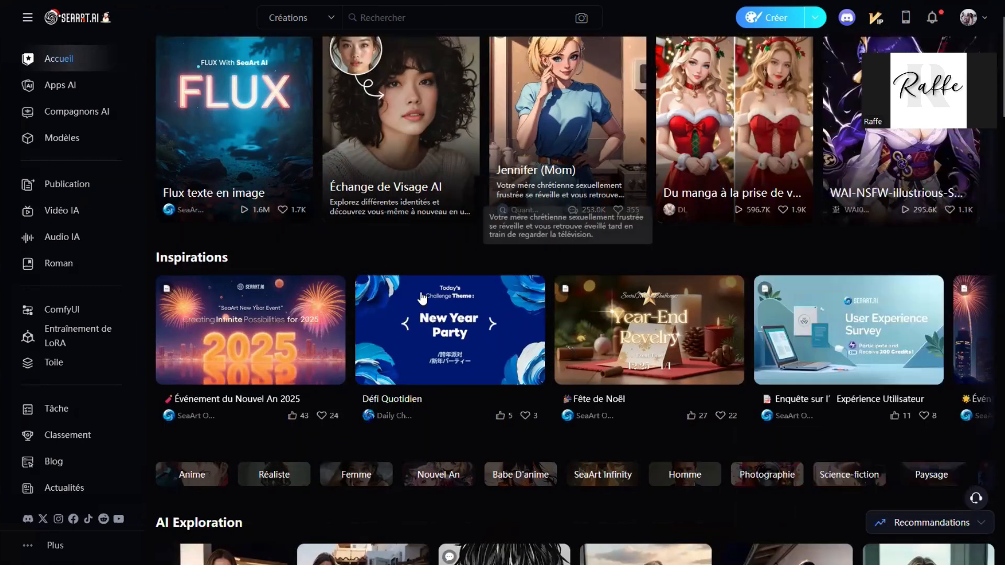
Browse the AI Exploration gallery on the home page to examine the community's generated images
{"action": "scroll", "coordinate": [592, 288], "scroll_direction": "down", "scroll_amount": 1}
{"action": "scroll", "coordinate": [351, 238], "scroll_direction": "down", "scroll_amount": 5}
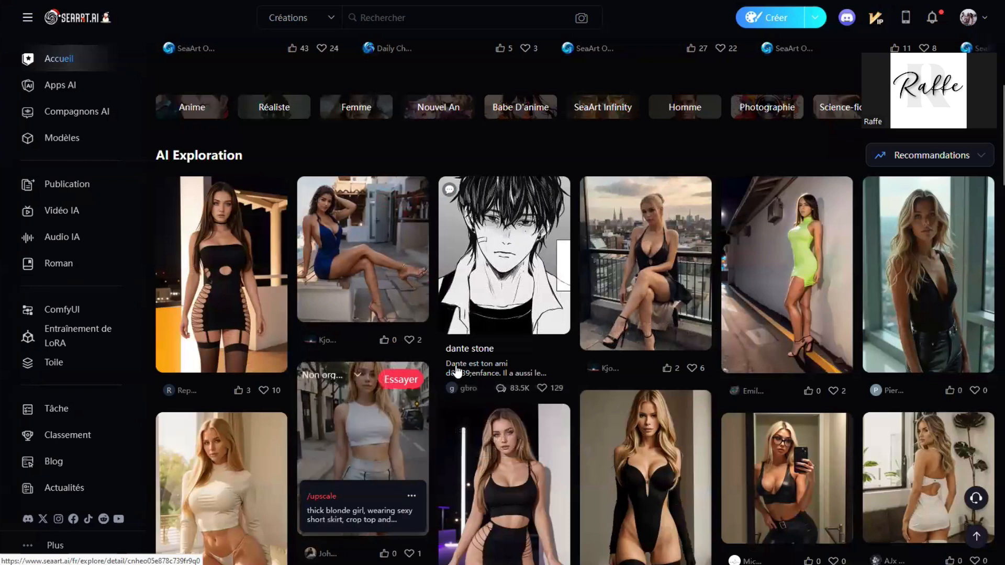
{"action": "scroll", "coordinate": [482, 361], "scroll_direction": "down", "scroll_amount": 3}
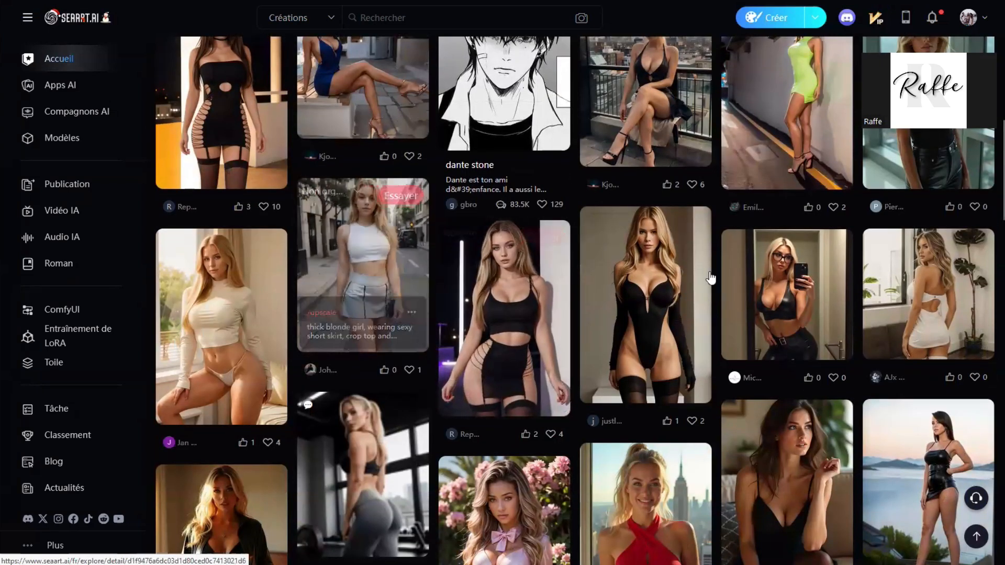
{"action": "scroll", "coordinate": [767, 309], "scroll_direction": "down", "scroll_amount": 3}
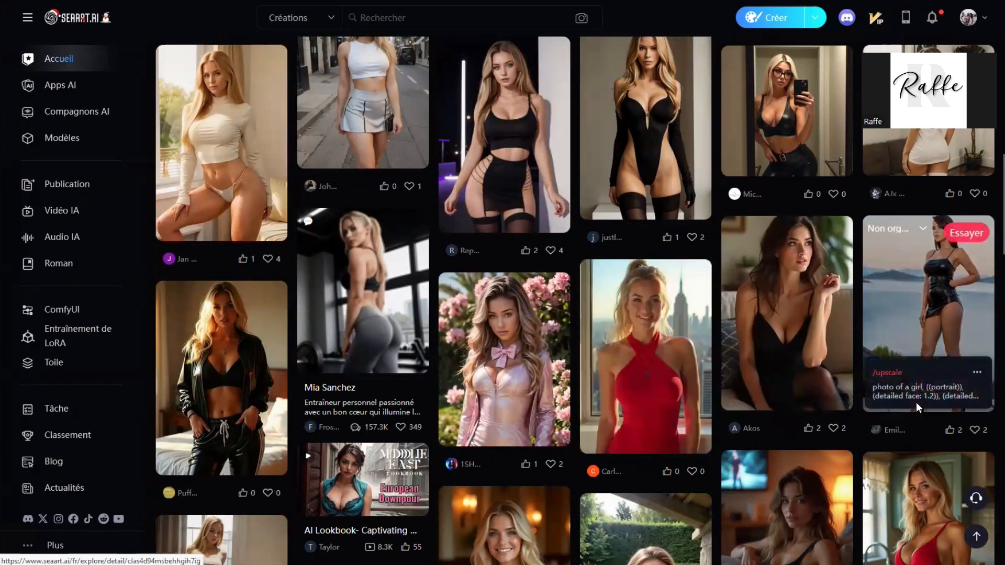
{"action": "scroll", "coordinate": [916, 402], "scroll_direction": "down", "scroll_amount": 3}
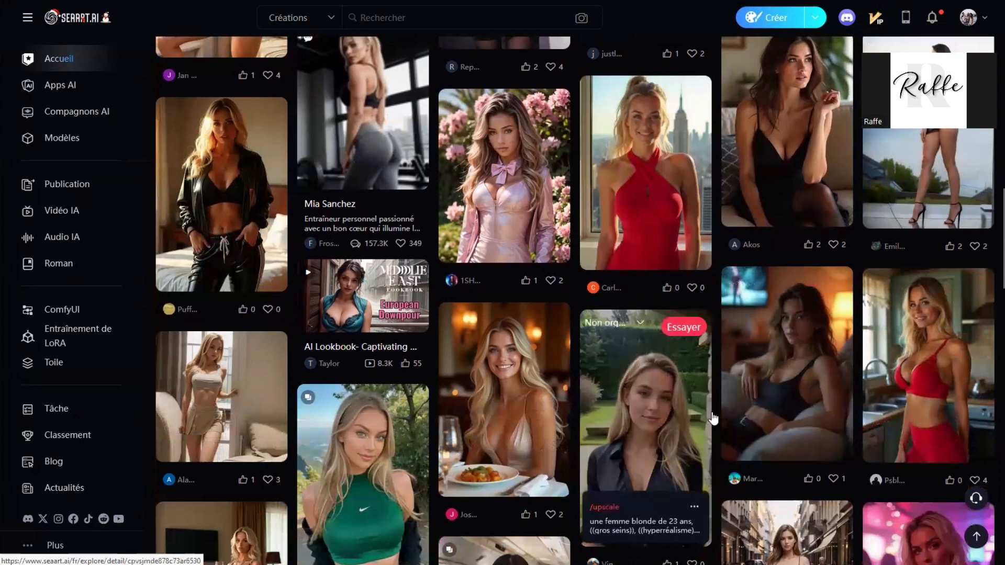
{"action": "scroll", "coordinate": [747, 356], "scroll_direction": "down", "scroll_amount": 2}
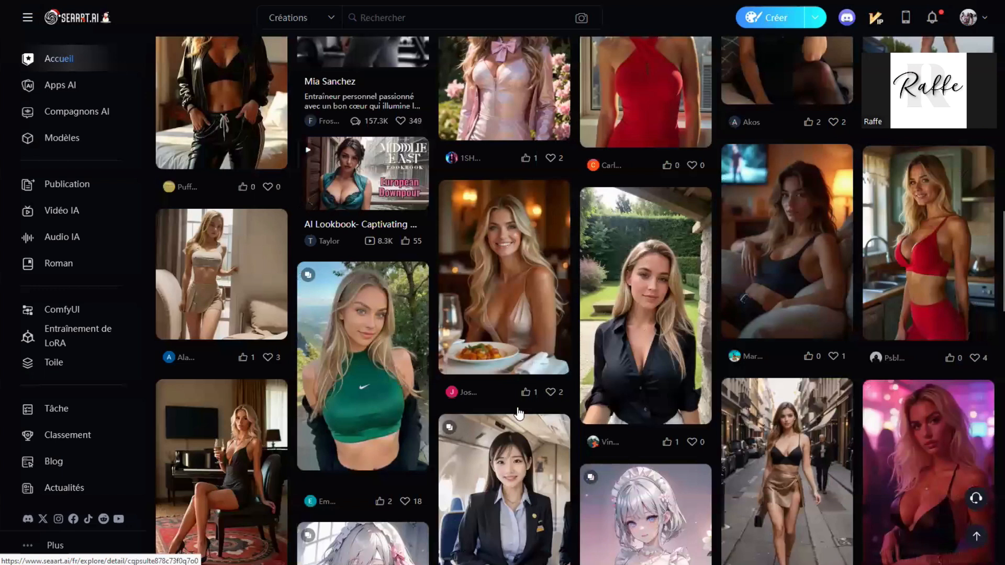
{"action": "scroll", "coordinate": [388, 355], "scroll_direction": "down", "scroll_amount": 2}
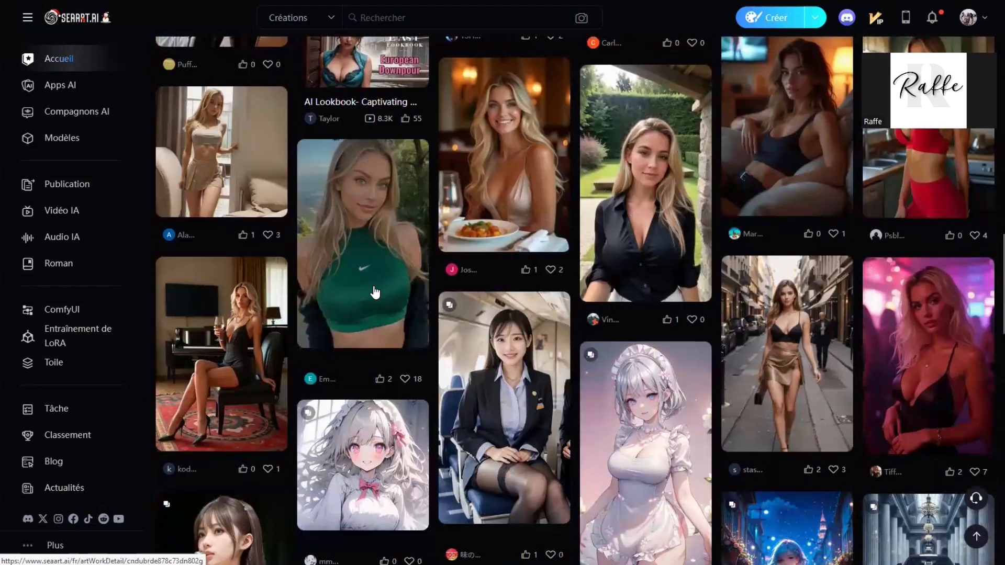
{"action": "scroll", "coordinate": [235, 270], "scroll_direction": "down", "scroll_amount": 2}
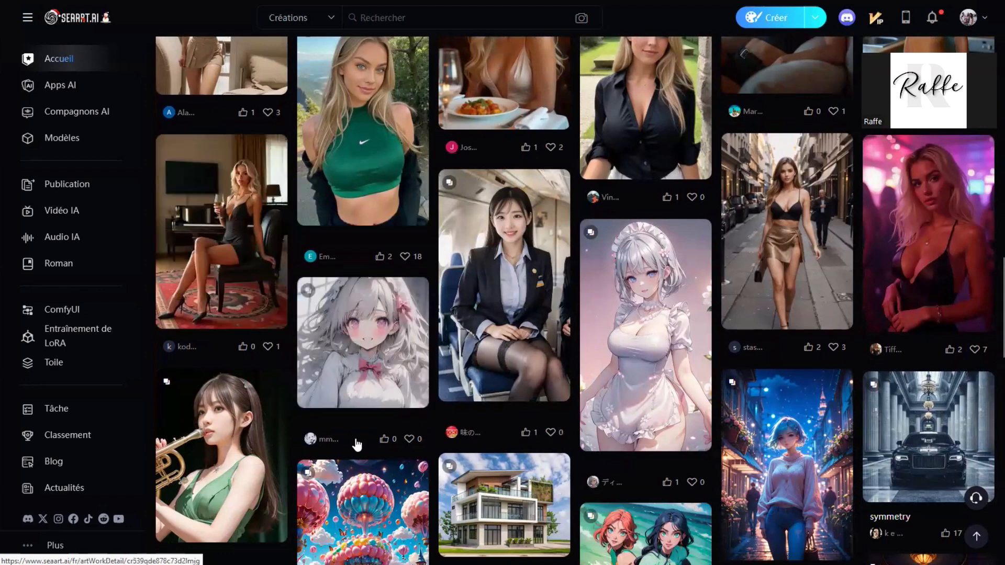
{"action": "scroll", "coordinate": [358, 445], "scroll_direction": "up", "scroll_amount": 7}
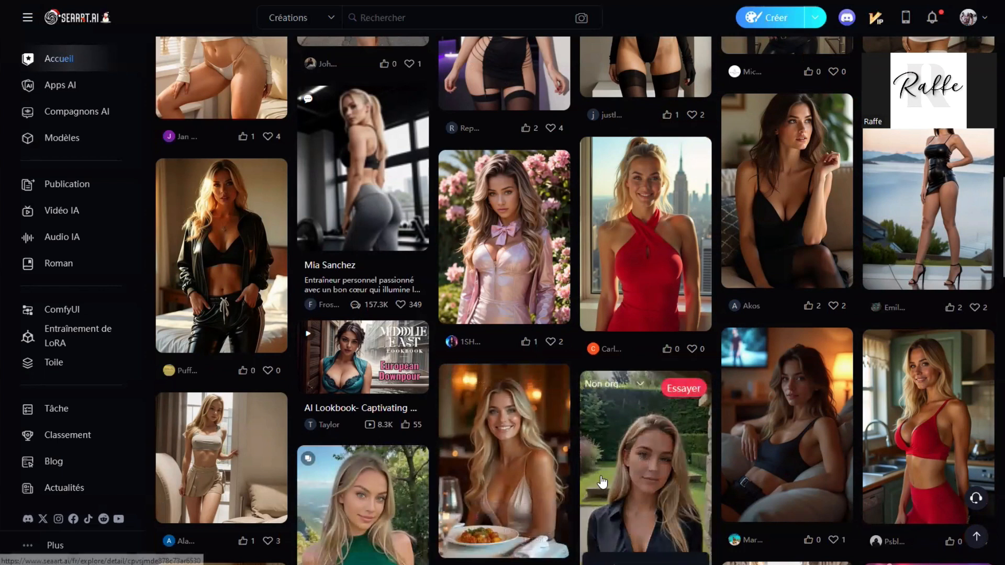
{"action": "scroll", "coordinate": [579, 466], "scroll_direction": "up", "scroll_amount": 3}
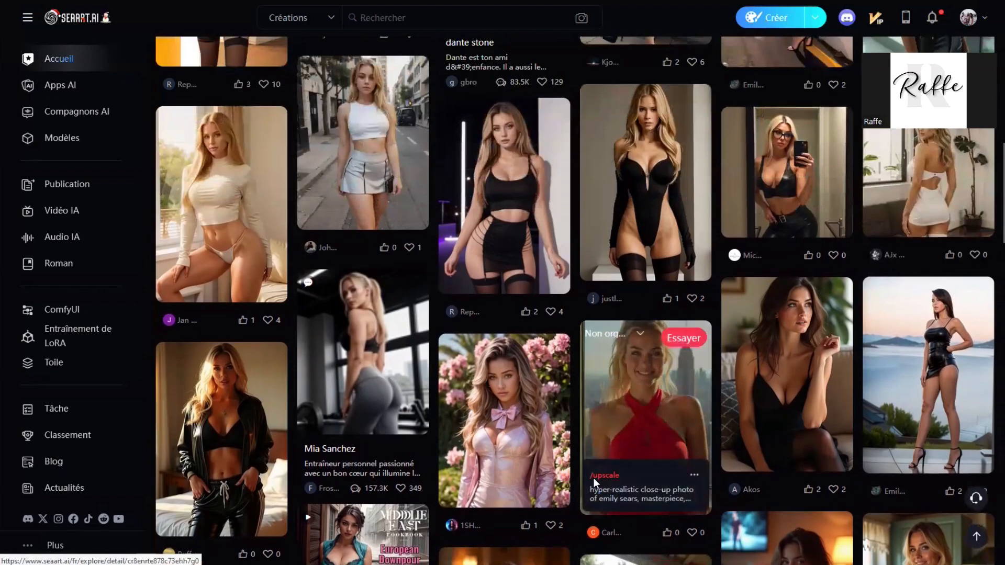
{"action": "scroll", "coordinate": [589, 480], "scroll_direction": "up", "scroll_amount": 6}
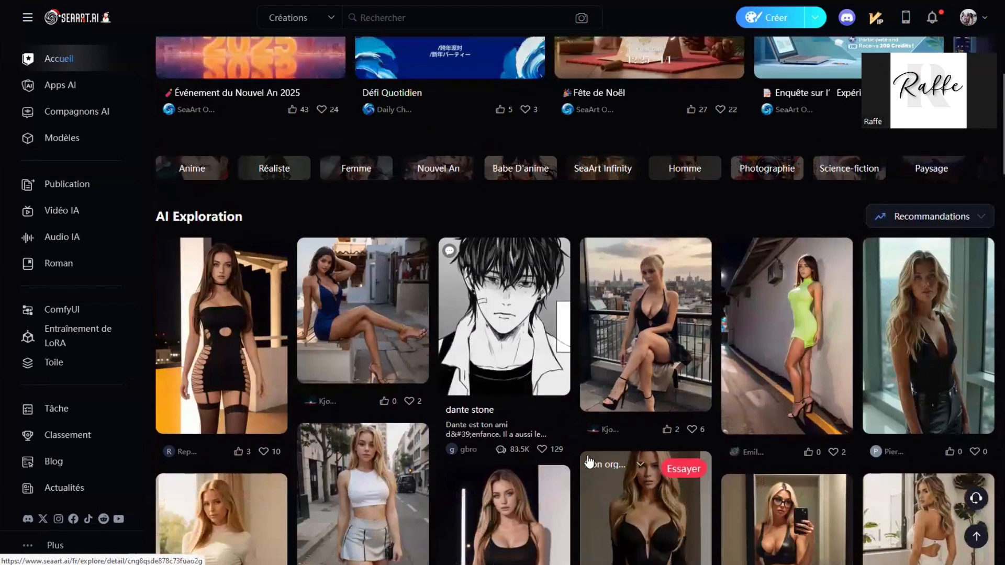
Open the image generation workspace and review the earlier portrait generations in its history
{"action": "mouse_move", "coordinate": [775, 22]}
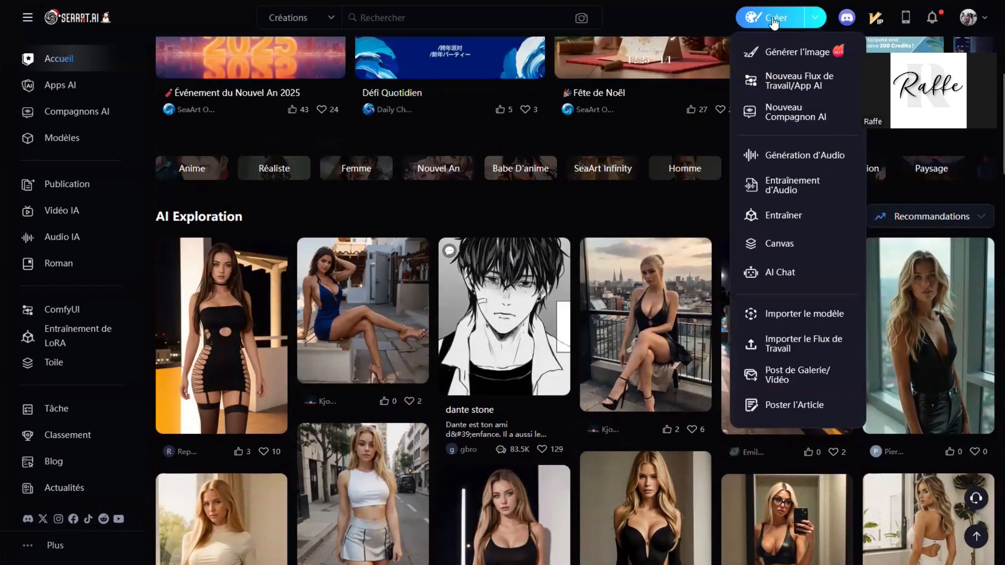
{"action": "left_click", "coordinate": [773, 22]}
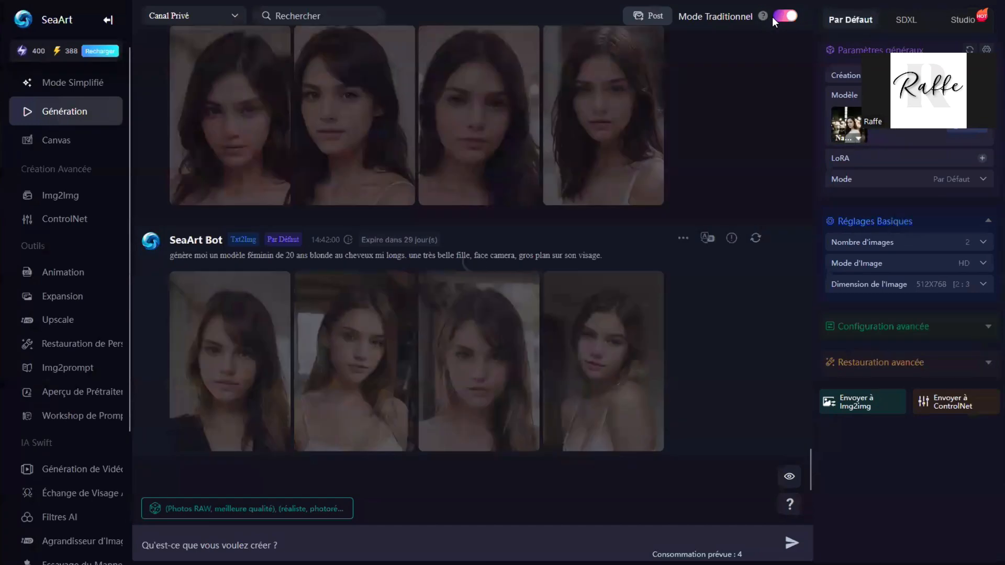
{"action": "scroll", "coordinate": [590, 406], "scroll_direction": "up", "scroll_amount": 5}
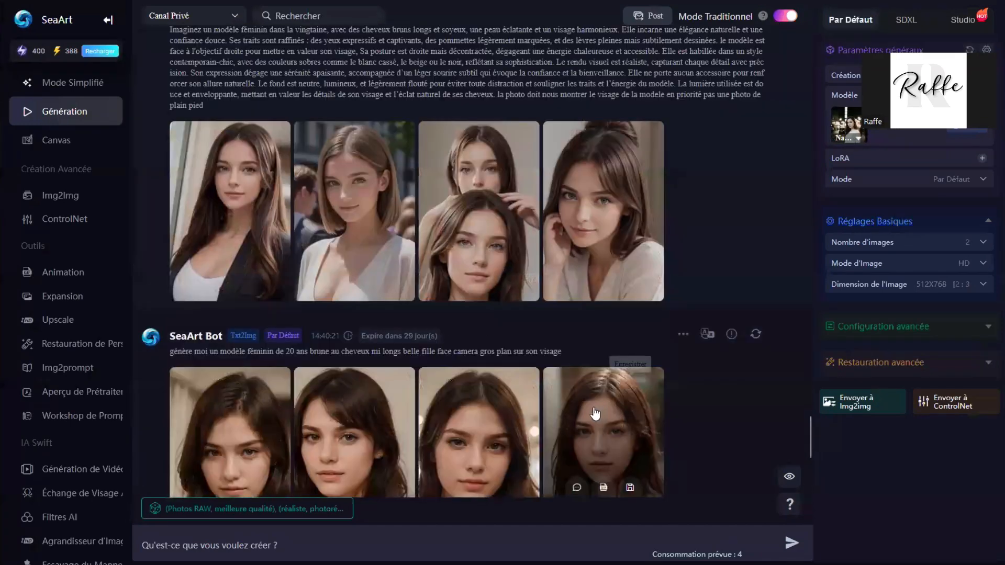
{"action": "scroll", "coordinate": [590, 406], "scroll_direction": "up", "scroll_amount": 10}
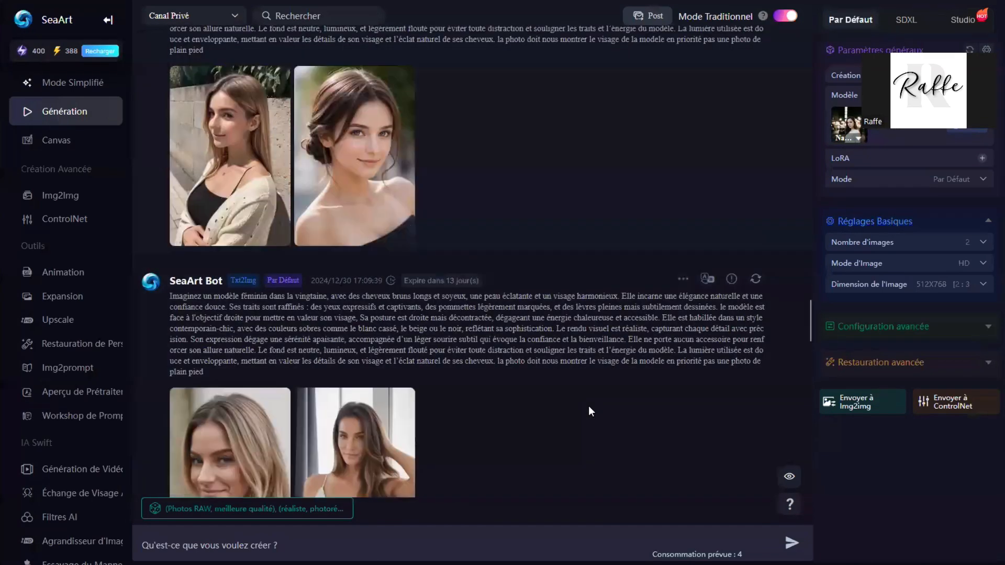
{"action": "scroll", "coordinate": [588, 404], "scroll_direction": "down", "scroll_amount": 10}
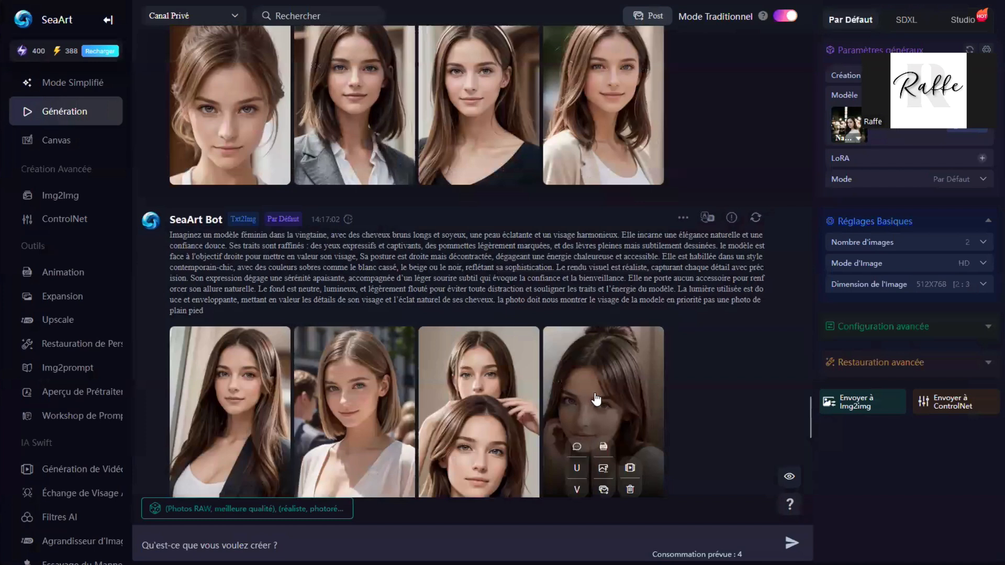
{"action": "scroll", "coordinate": [596, 399], "scroll_direction": "down", "scroll_amount": 5}
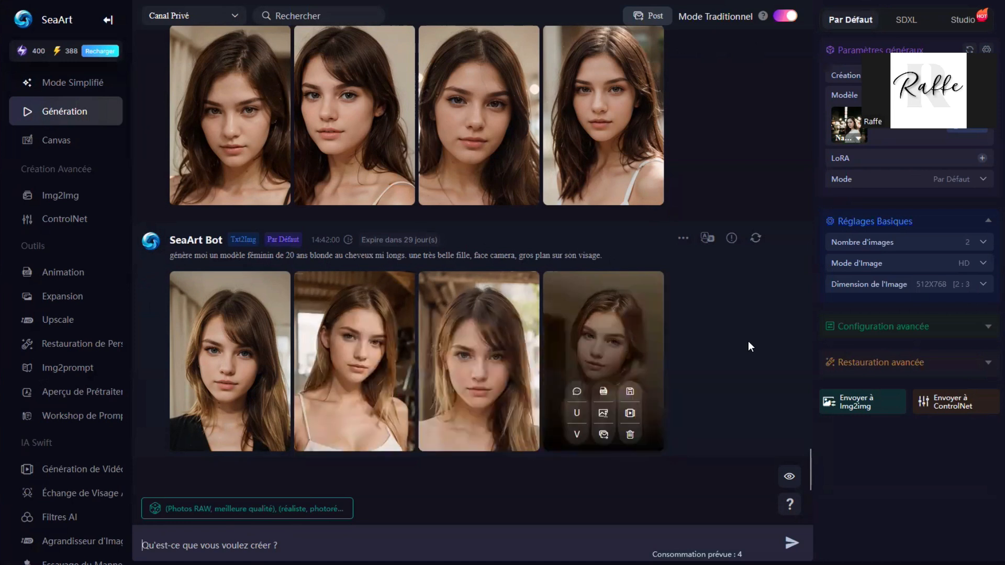
Reuse the prompt of the latest blonde portrait generation and change the checkpoint model to Alpha_Europe_Realistic
{"action": "left_click", "coordinate": [755, 237]}
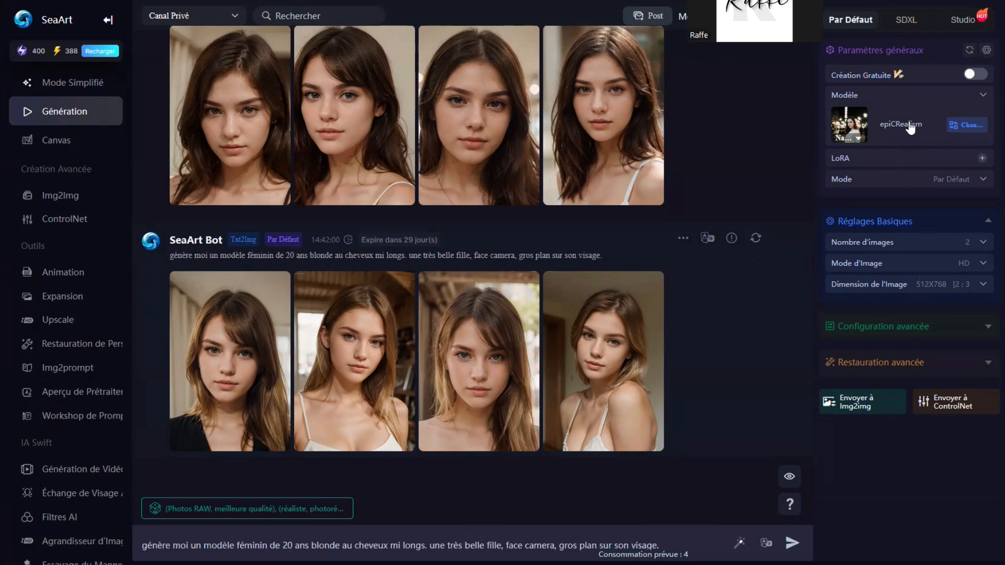
{"action": "left_click", "coordinate": [963, 128]}
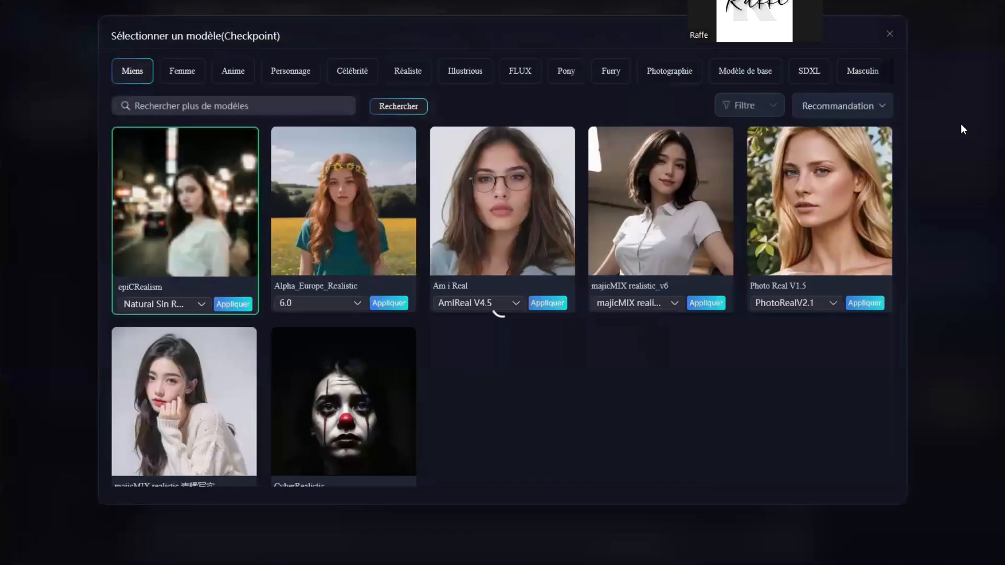
{"action": "mouse_move", "coordinate": [373, 232]}
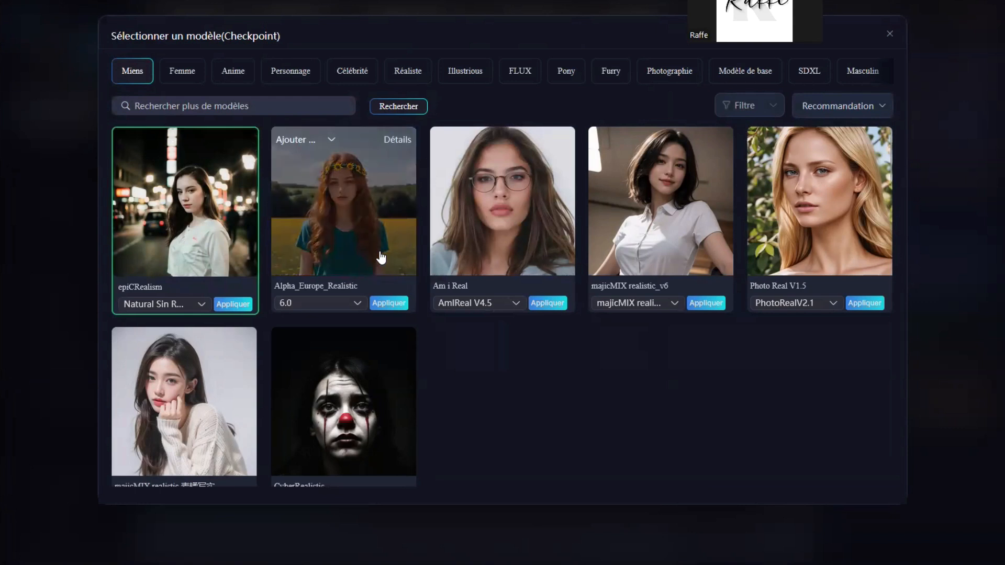
{"action": "mouse_move", "coordinate": [491, 248]}
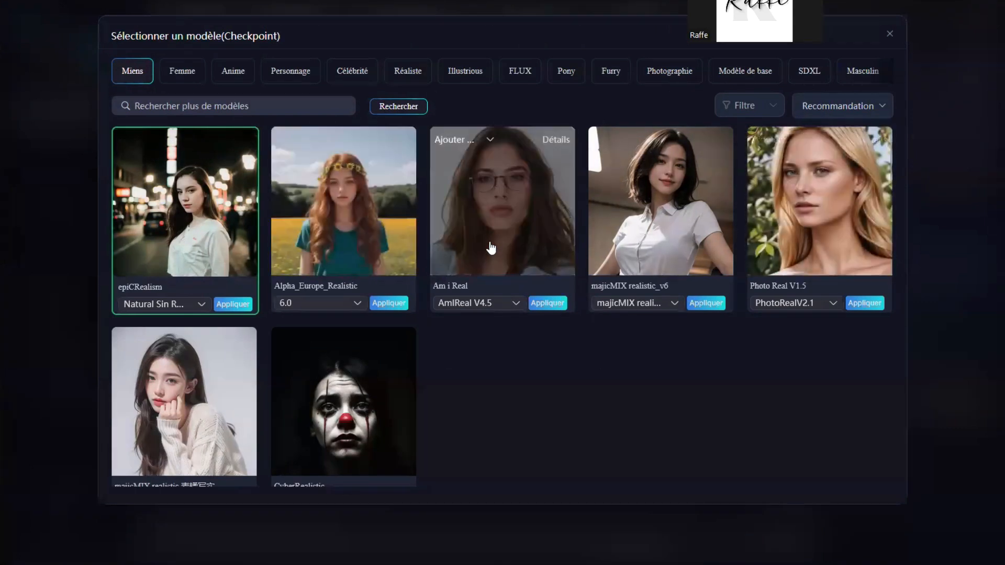
{"action": "mouse_move", "coordinate": [160, 287]}
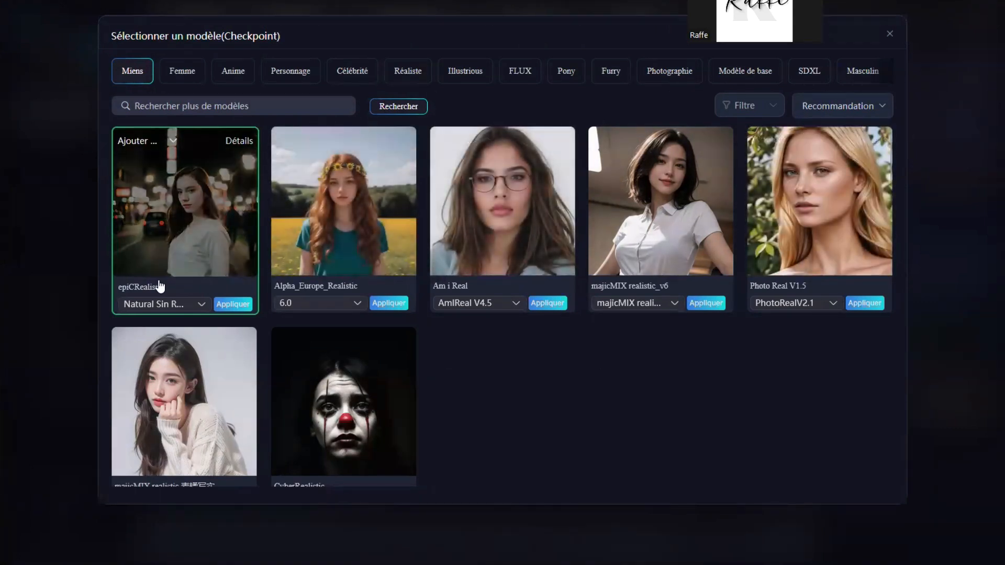
{"action": "left_click", "coordinate": [345, 234]}
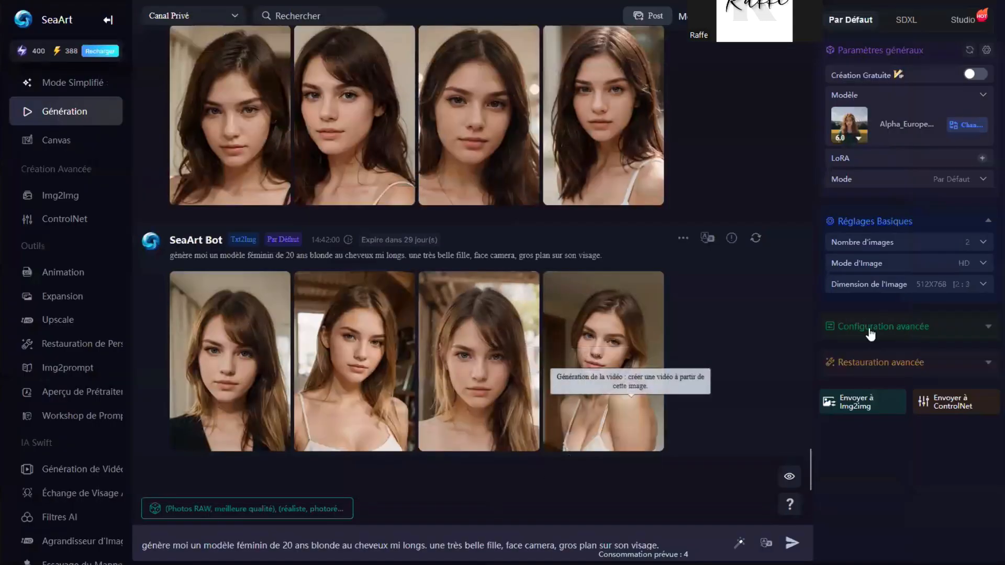
Set the number of images to 4 and generate the portraits from the reused prompt
{"action": "left_click", "coordinate": [983, 245]}
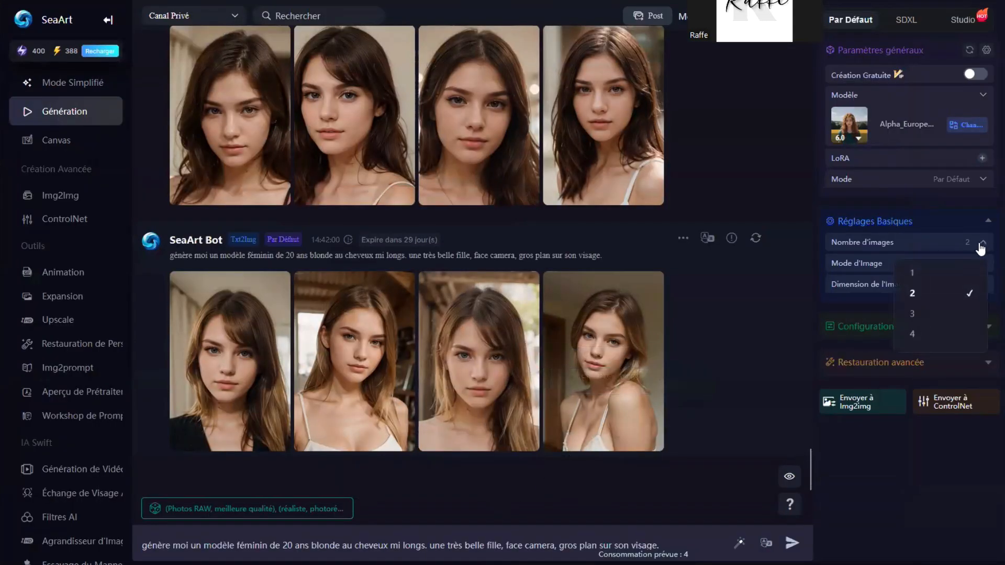
{"action": "left_click", "coordinate": [924, 337]}
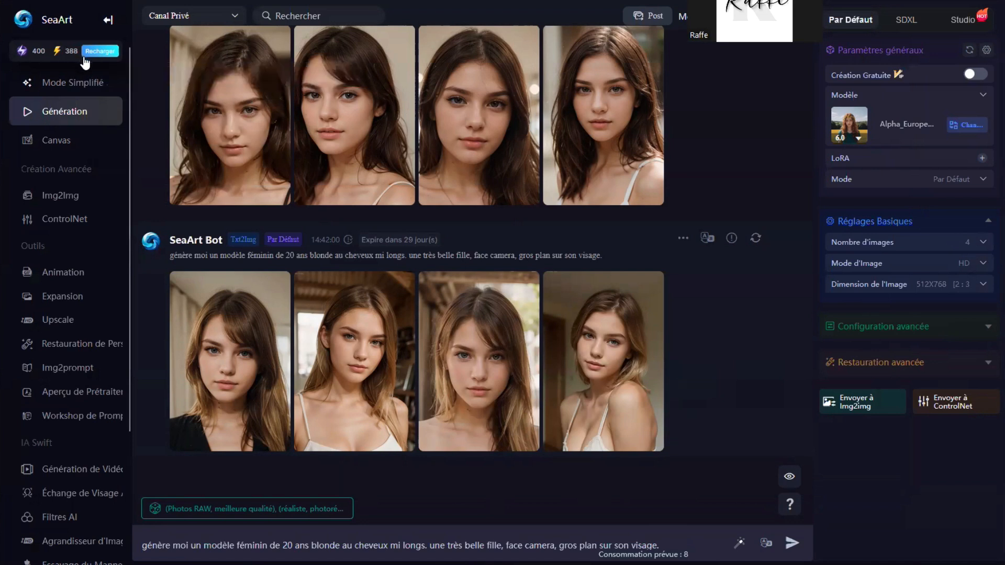
{"action": "mouse_move", "coordinate": [193, 149]}
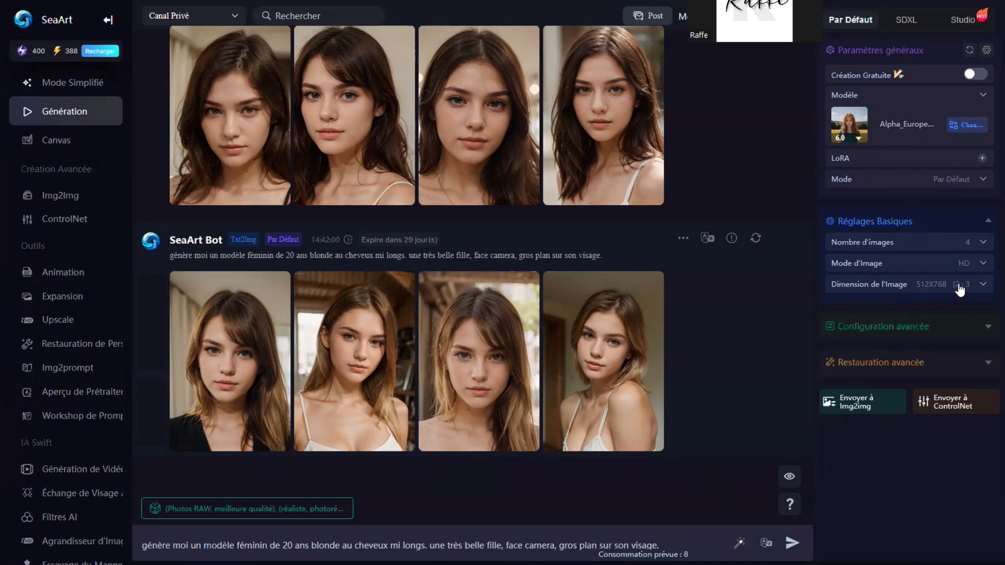
{"action": "left_click", "coordinate": [792, 543]}
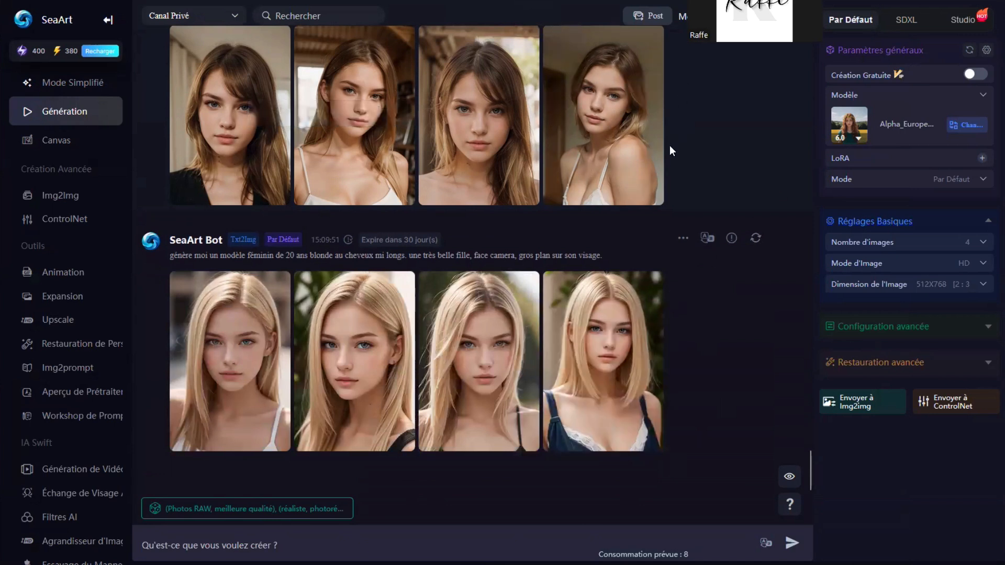
Compare the generation details of the previous and new blonde portrait sets, and view the third new portrait enlarged
{"action": "scroll", "coordinate": [670, 145], "scroll_direction": "up", "scroll_amount": 4}
{"action": "mouse_move", "coordinate": [732, 199]}
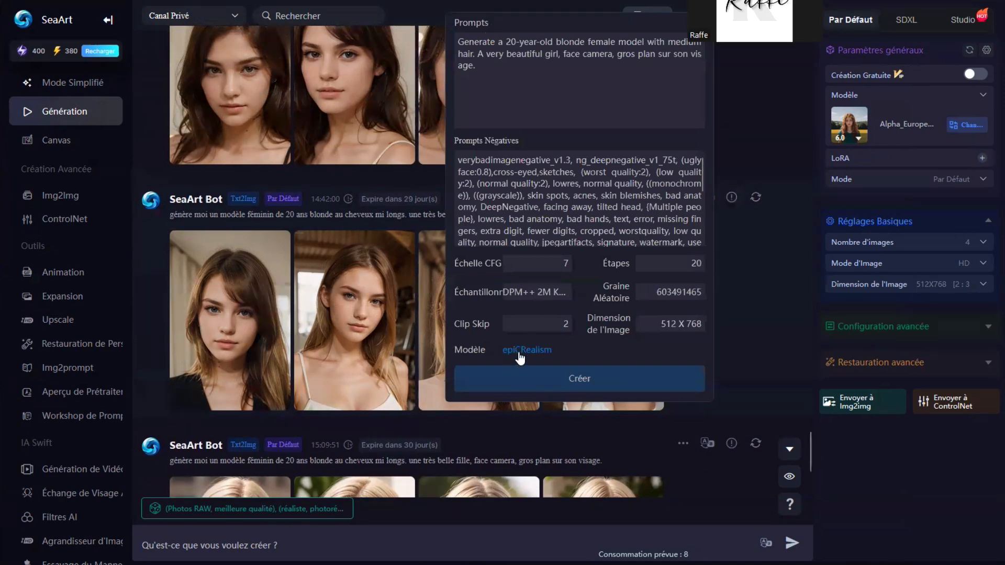
{"action": "scroll", "coordinate": [747, 231], "scroll_direction": "down", "scroll_amount": 4}
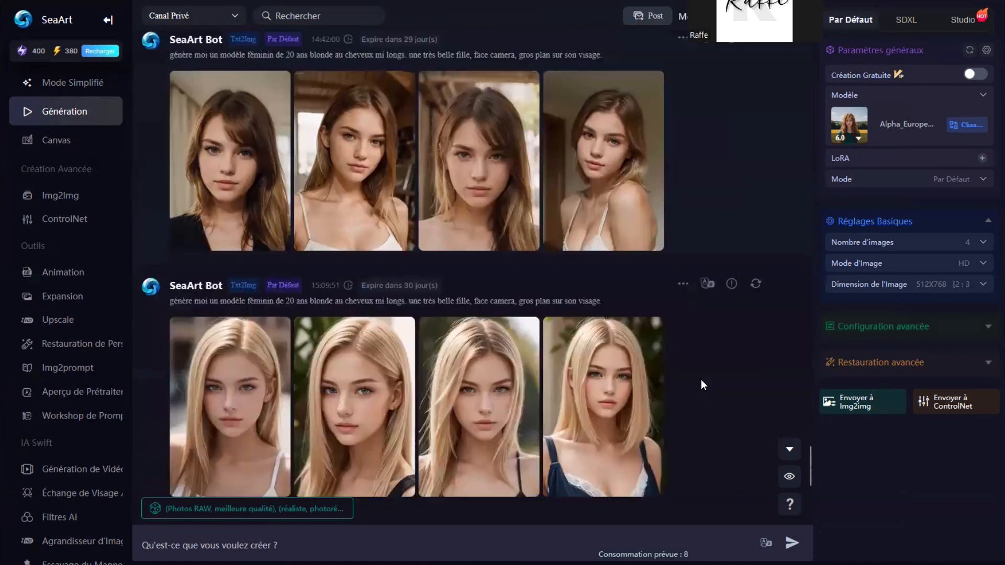
{"action": "mouse_move", "coordinate": [730, 242]}
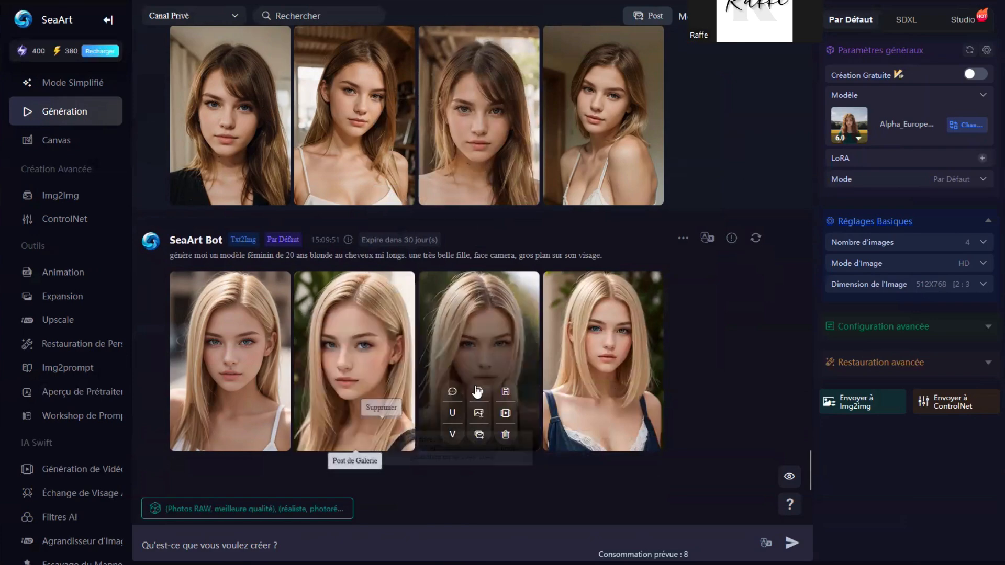
{"action": "left_click", "coordinate": [484, 345]}
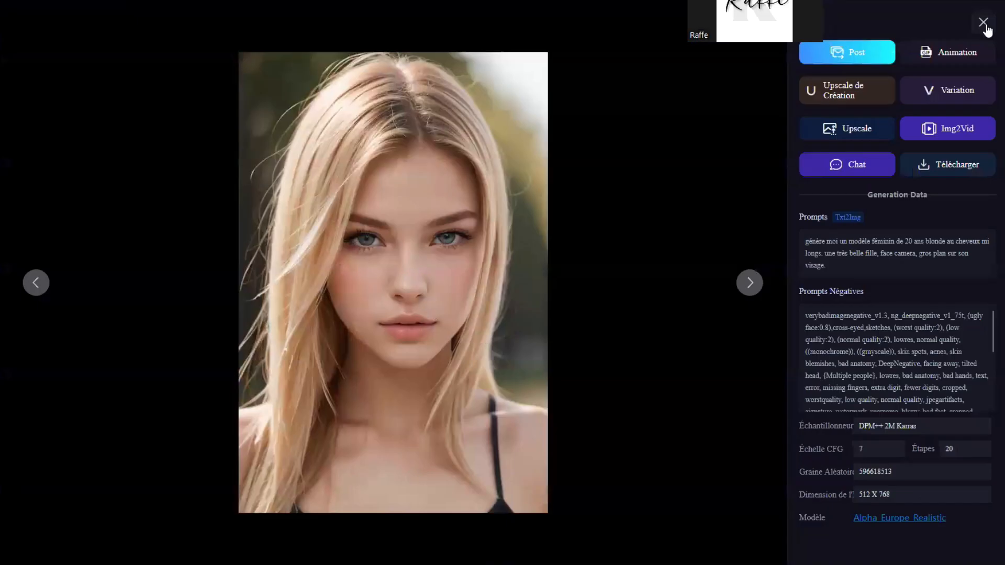
{"action": "key", "text": "Escape"}
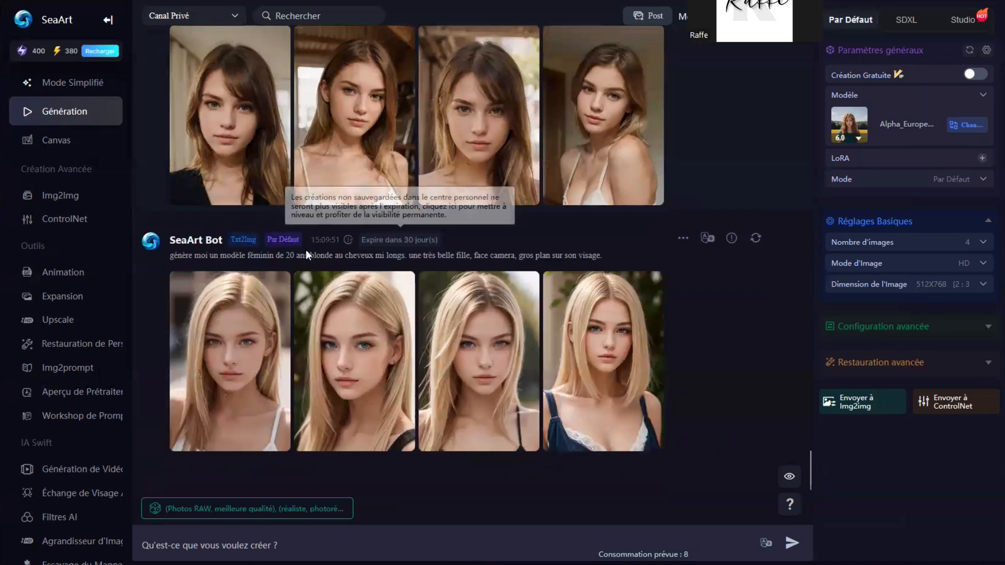
Reuse the prompt of the latest blonde portrait set and change the model's age to 30 ans
{"action": "left_click", "coordinate": [756, 238]}
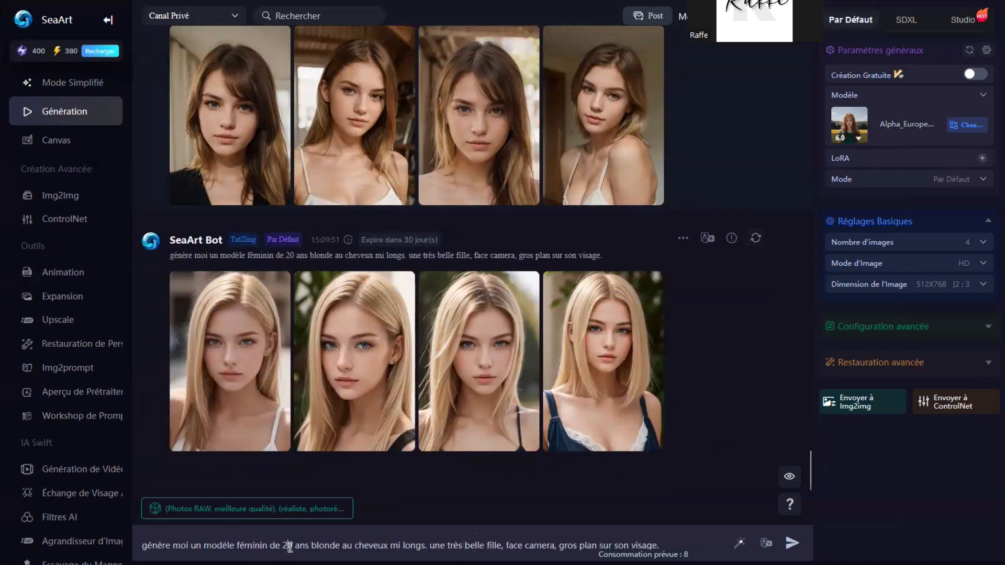
{"action": "left_click", "coordinate": [290, 548]}
{"action": "key", "text": "BackSpace"}
{"action": "type", "text": "3"}
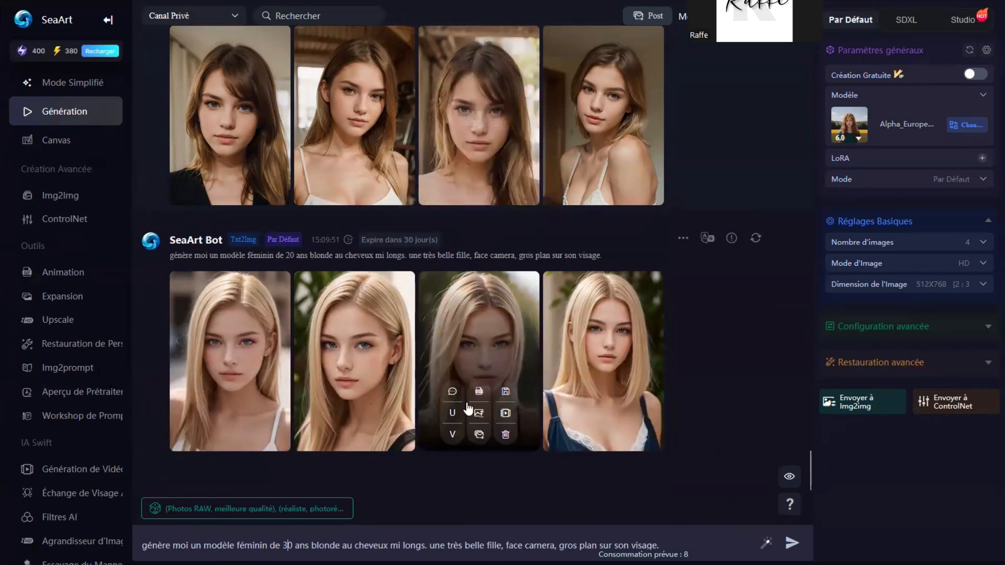
View the third latest blonde portrait enlarged, then examine the earlier portrait sets in the generation history
{"action": "left_click", "coordinate": [501, 357]}
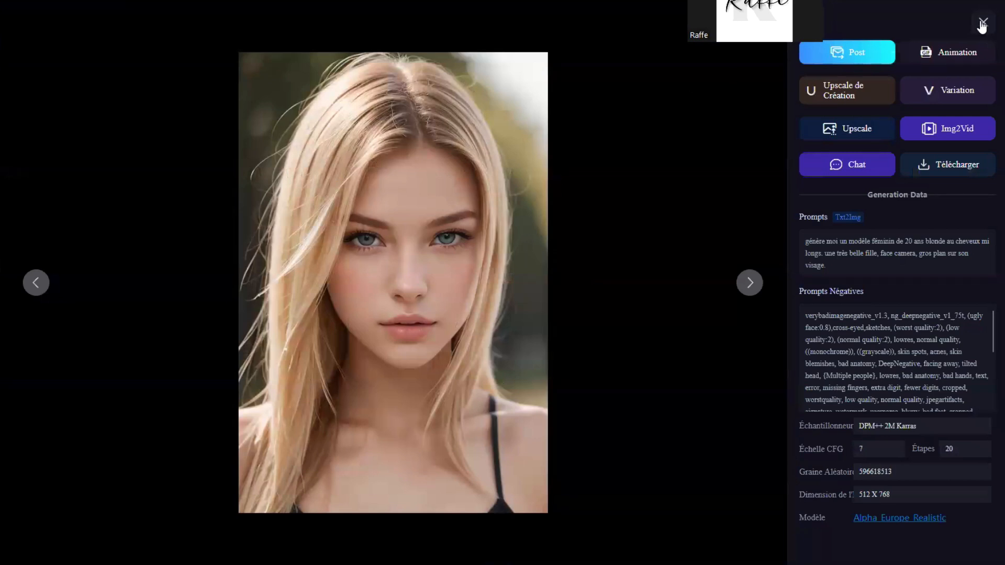
{"action": "left_click", "coordinate": [603, 131]}
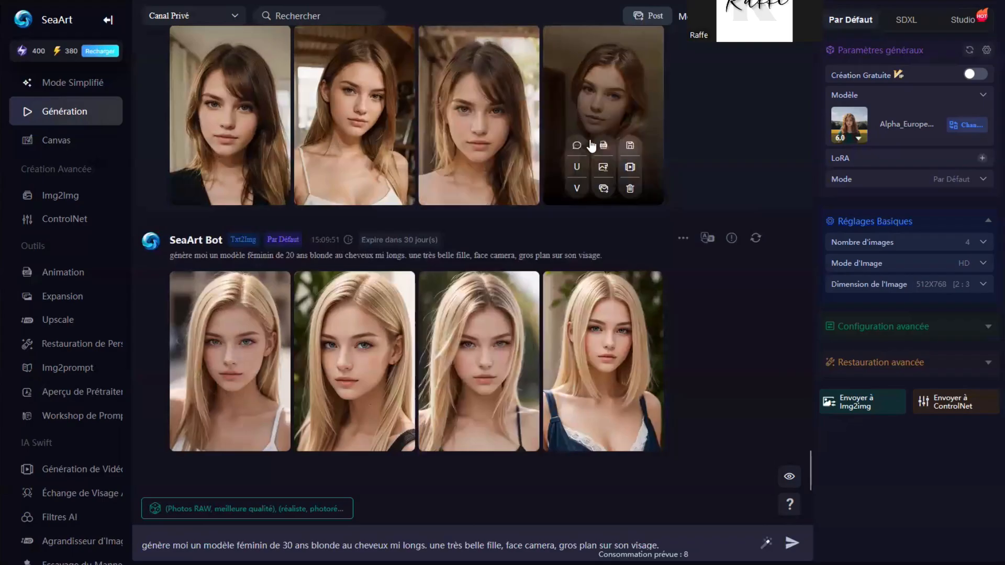
{"action": "scroll", "coordinate": [504, 336], "scroll_direction": "up", "scroll_amount": 4}
{"action": "scroll", "coordinate": [519, 262], "scroll_direction": "down", "scroll_amount": 2}
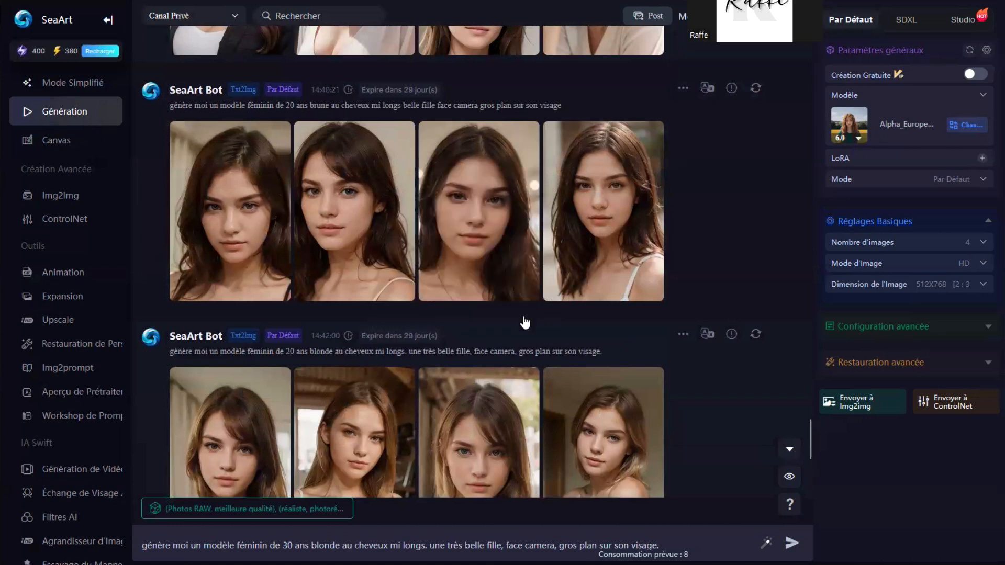
{"action": "scroll", "coordinate": [519, 325], "scroll_direction": "up", "scroll_amount": 5}
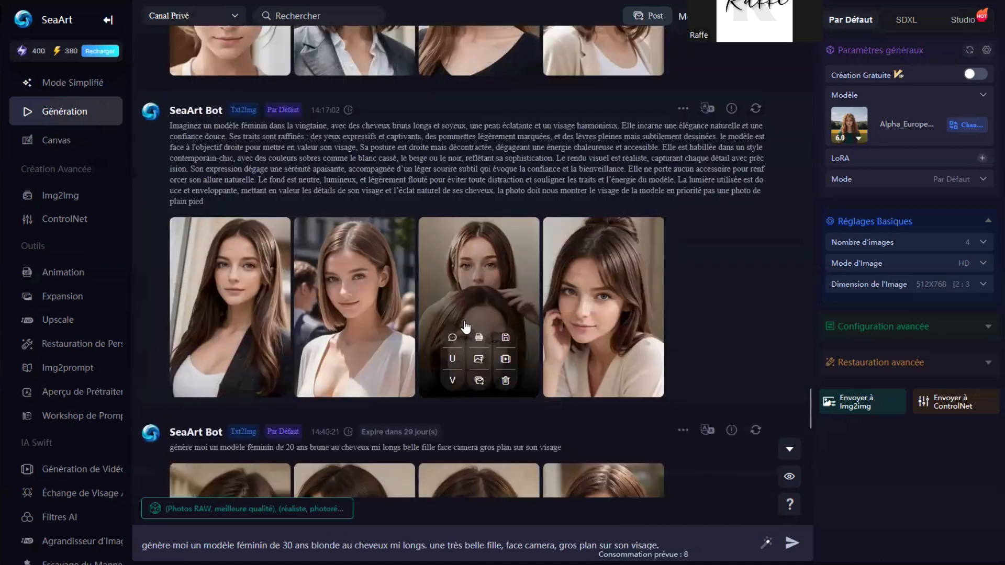
{"action": "scroll", "coordinate": [453, 314], "scroll_direction": "up", "scroll_amount": 5}
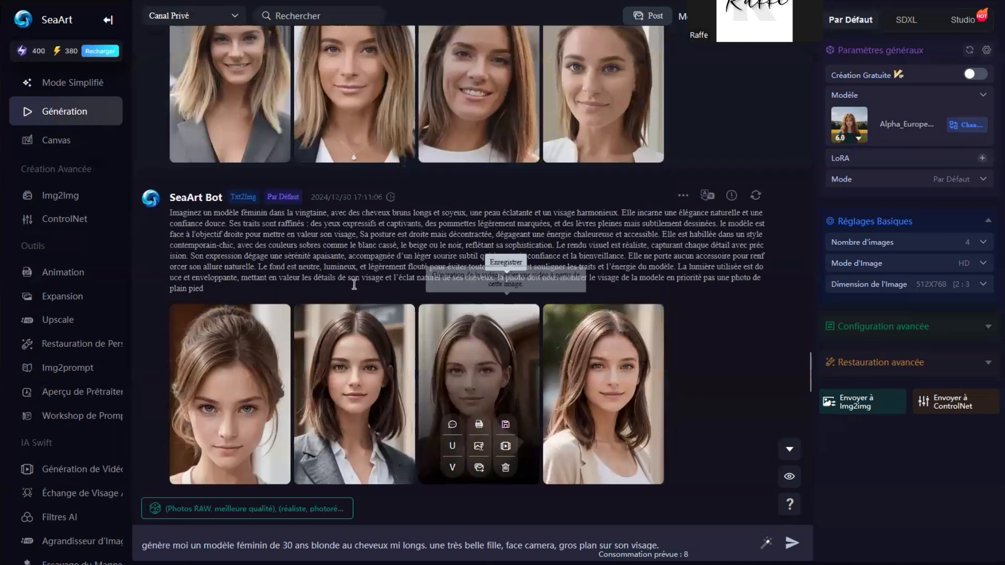
{"action": "scroll", "coordinate": [230, 341], "scroll_direction": "down", "scroll_amount": 1}
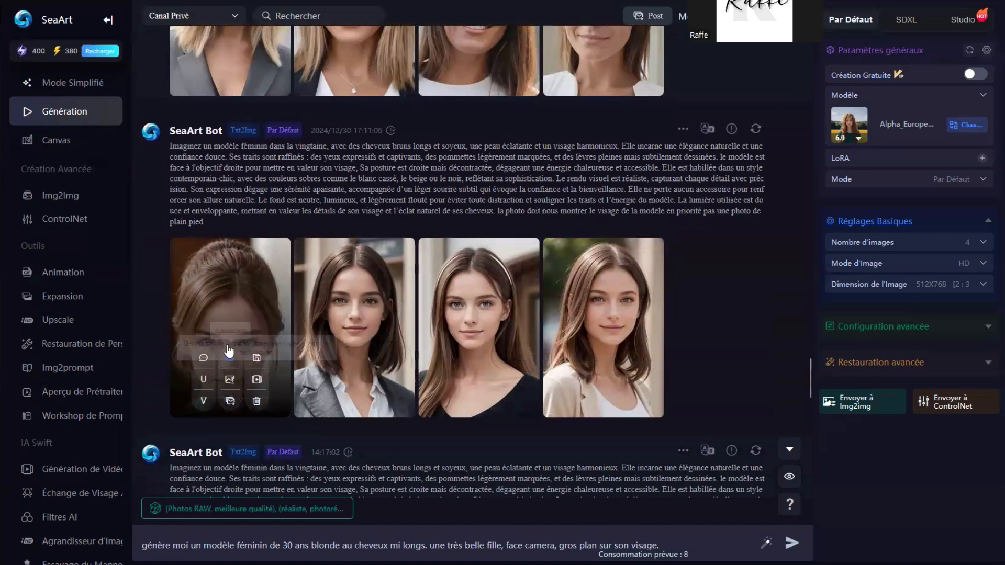
{"action": "scroll", "coordinate": [471, 352], "scroll_direction": "up", "scroll_amount": 1}
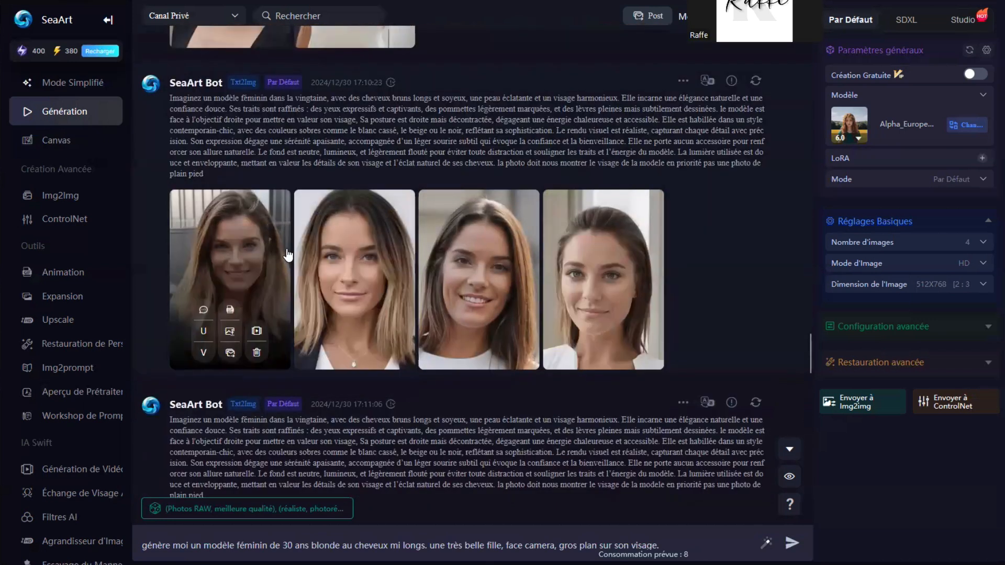
Change the checkpoint model to Am i Real and generate portraits from the edited prompt
{"action": "left_click", "coordinate": [960, 125]}
{"action": "left_click", "coordinate": [749, 105]}
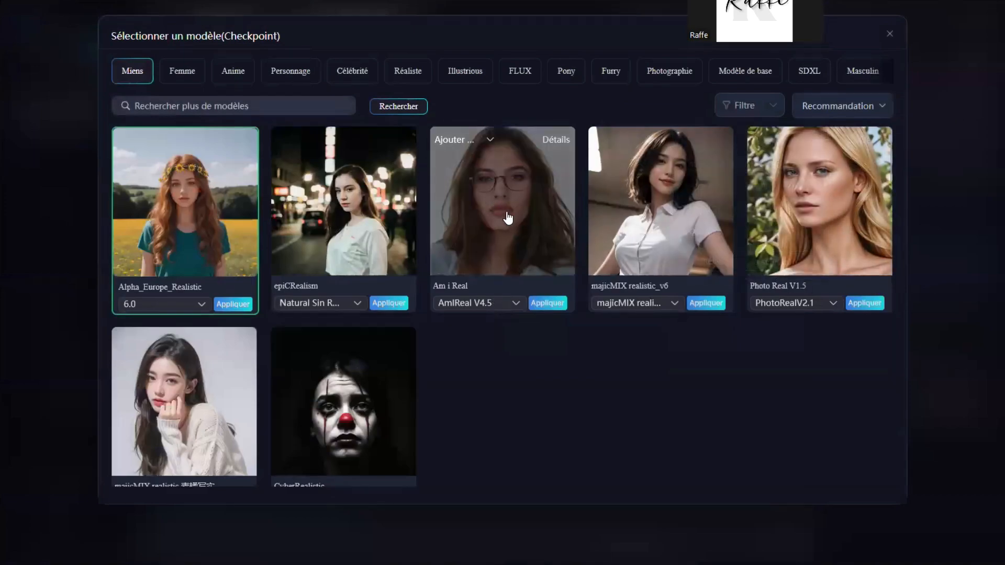
{"action": "left_click", "coordinate": [507, 211]}
{"action": "scroll", "coordinate": [695, 271], "scroll_direction": "down", "scroll_amount": 10}
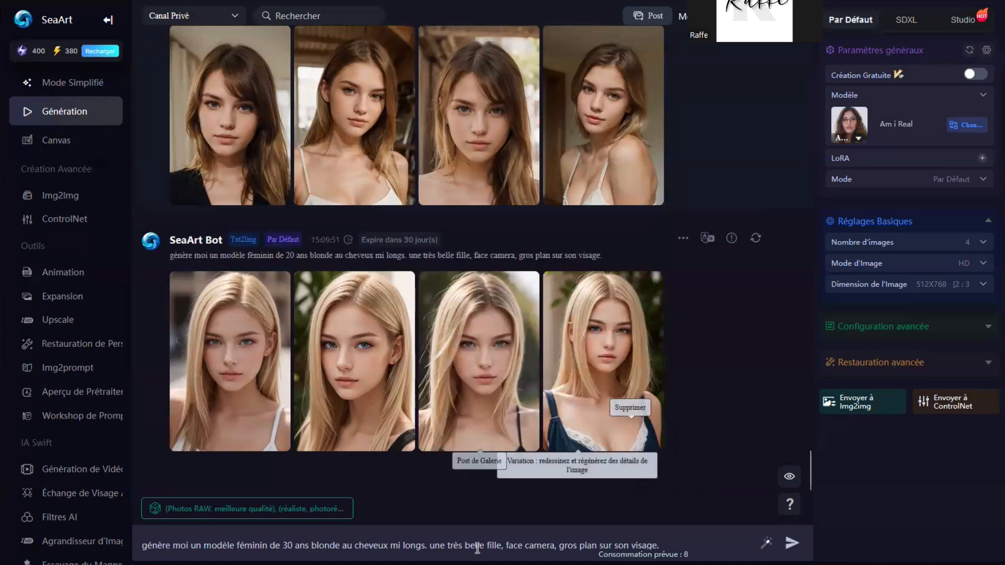
{"action": "left_click", "coordinate": [792, 543]}
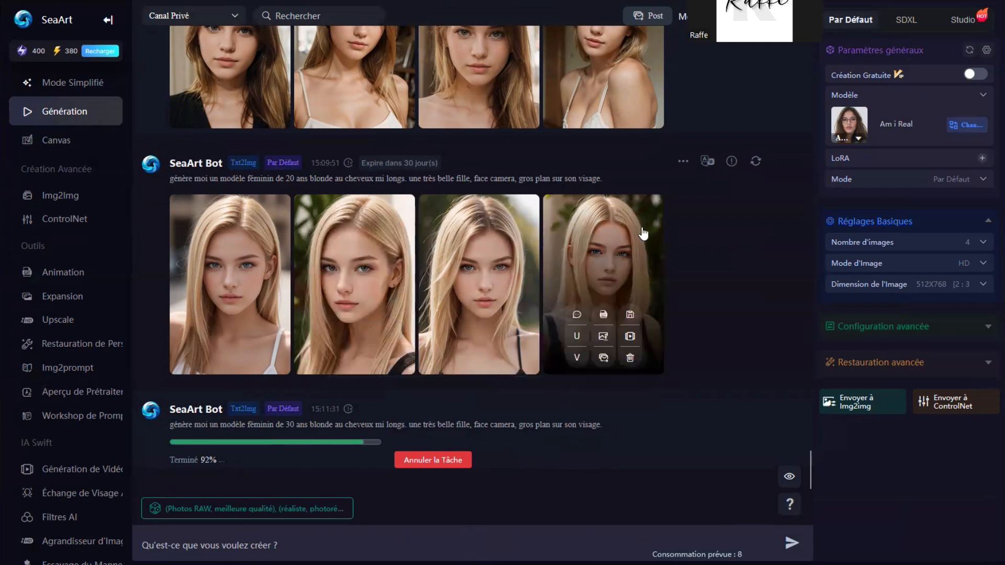
Inspect the first portrait of the new 30-year-old set enlarged and zoomed in, and return to the history
{"action": "mouse_move", "coordinate": [589, 367]}
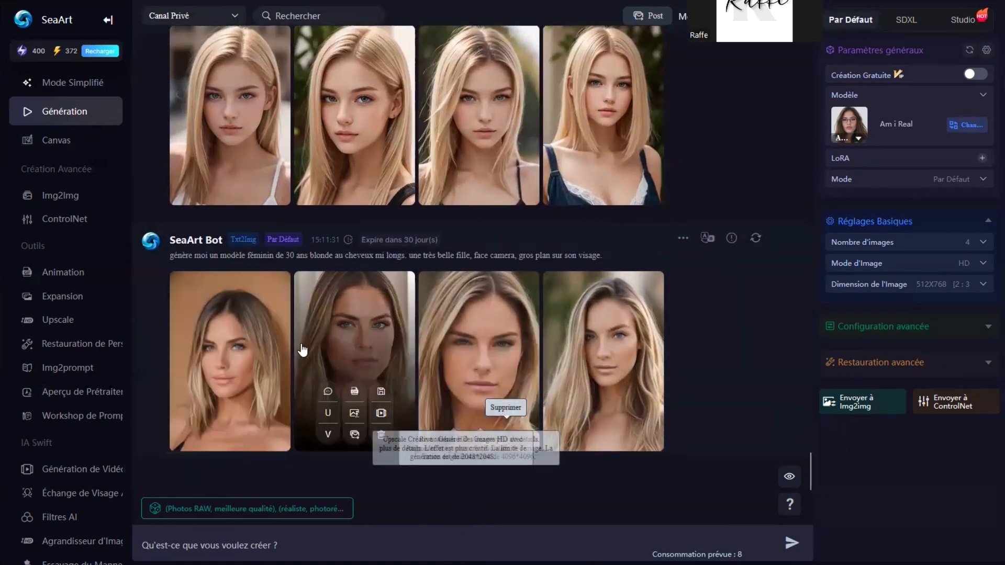
{"action": "left_click", "coordinate": [236, 356]}
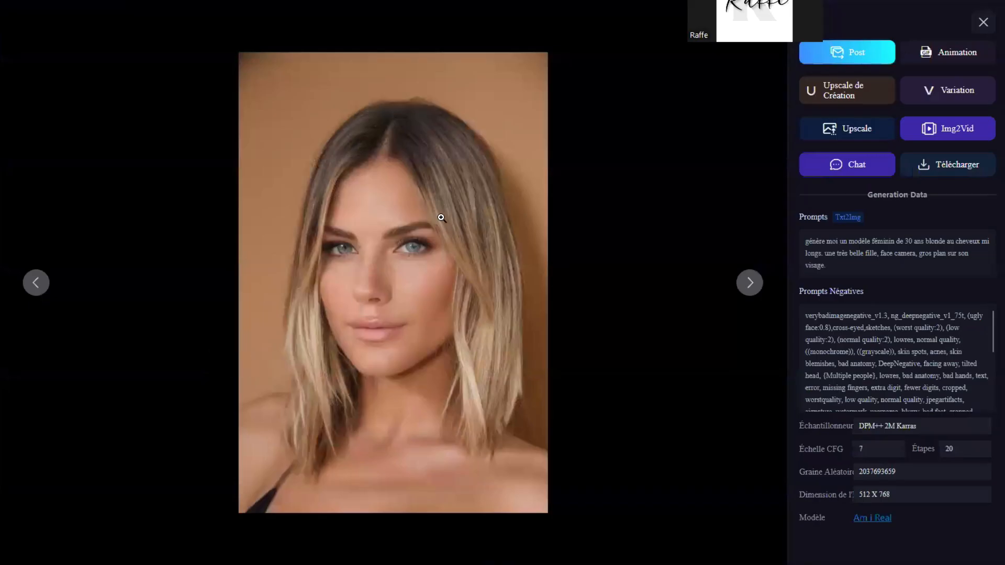
{"action": "left_click", "coordinate": [422, 289]}
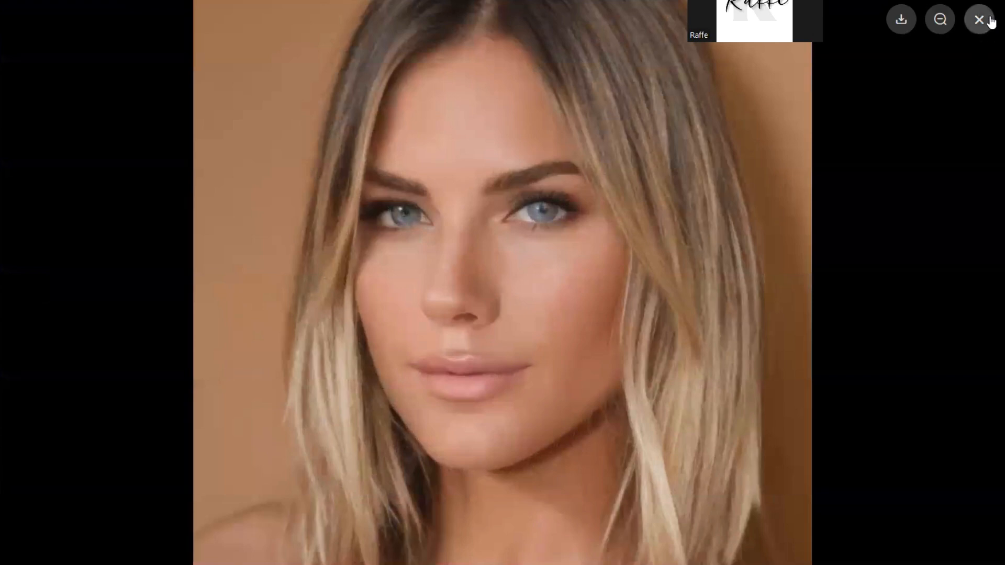
{"action": "left_click", "coordinate": [948, 35]}
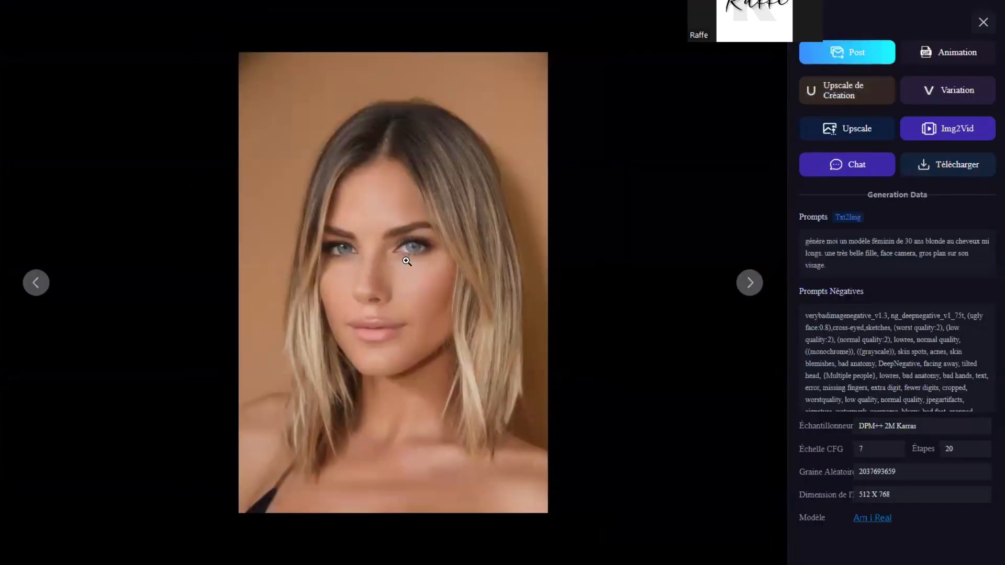
{"action": "left_click", "coordinate": [984, 23]}
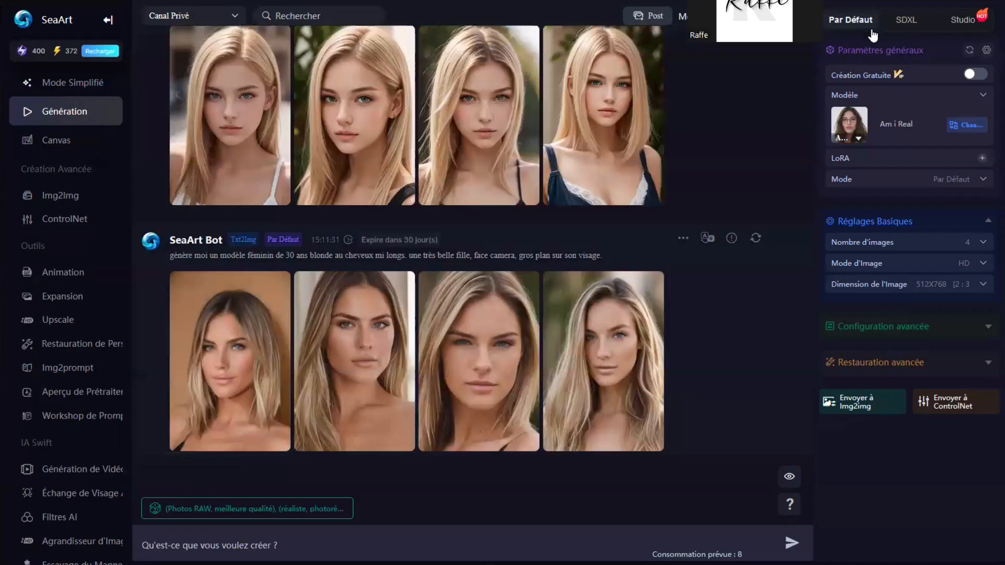
Look through the older generations and inspect the ponytail portrait with the black cardigan enlarged and zoomed in
{"action": "scroll", "coordinate": [310, 384], "scroll_direction": "up", "scroll_amount": 10}
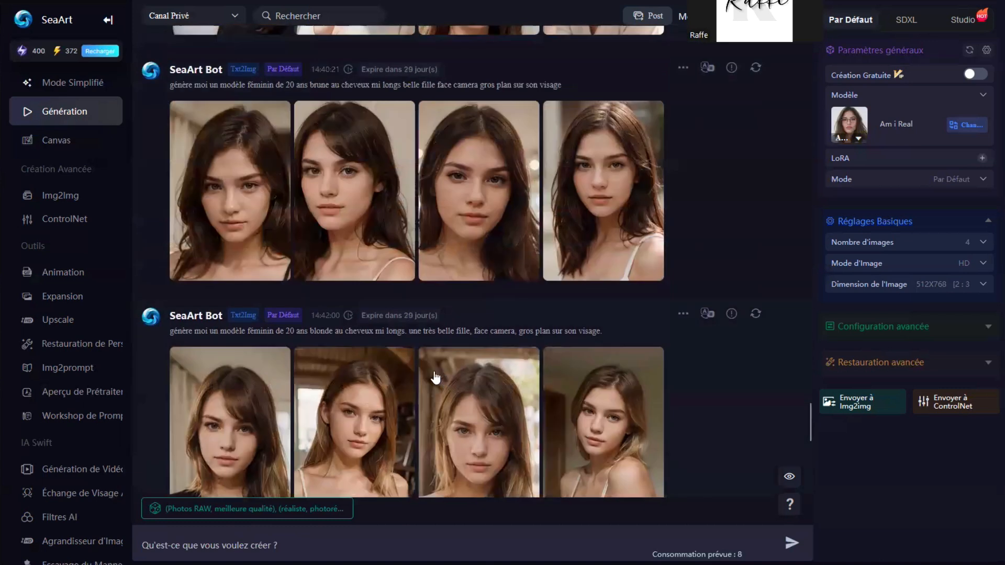
{"action": "scroll", "coordinate": [413, 366], "scroll_direction": "up", "scroll_amount": 8}
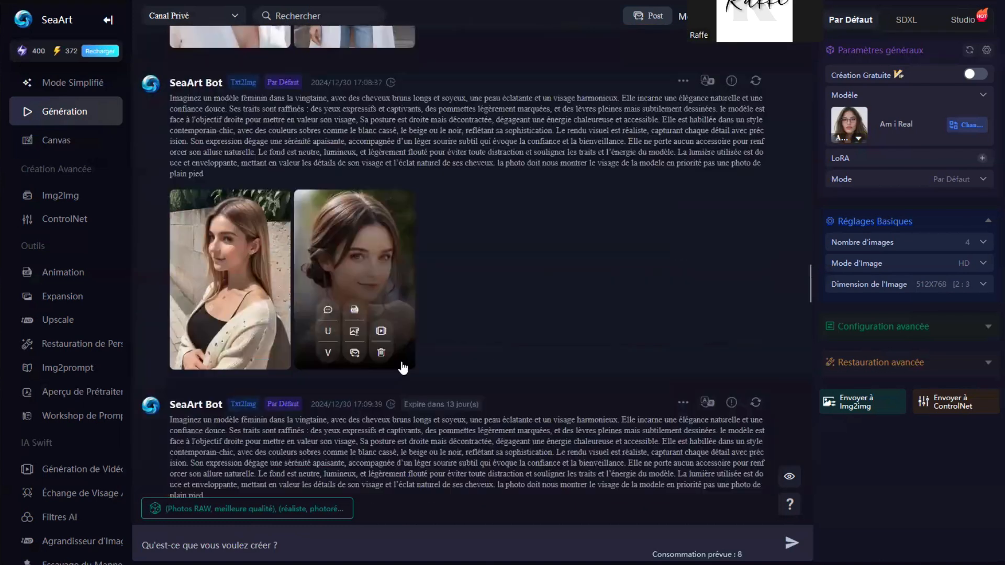
{"action": "scroll", "coordinate": [424, 347], "scroll_direction": "up", "scroll_amount": 10}
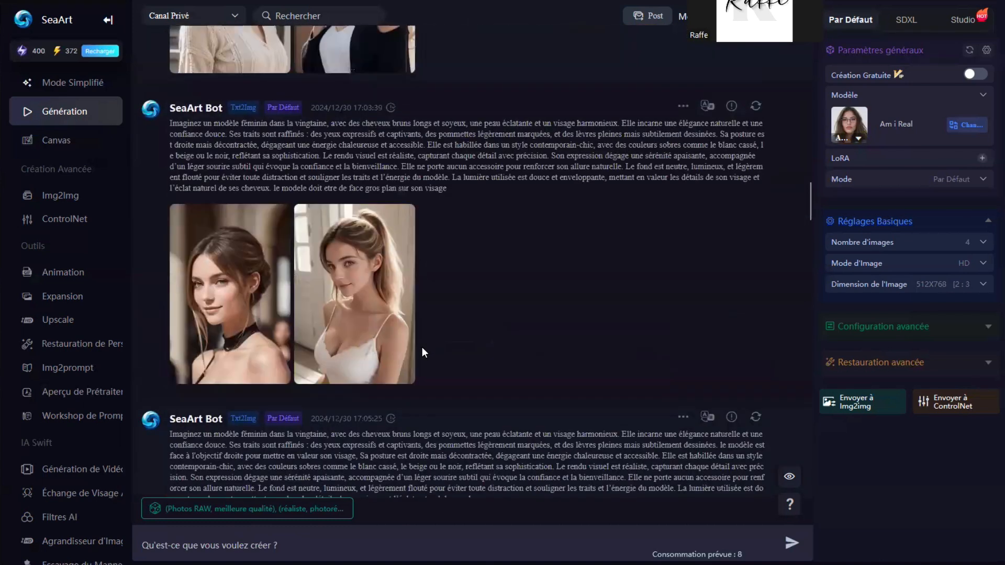
{"action": "scroll", "coordinate": [401, 344], "scroll_direction": "down", "scroll_amount": 4}
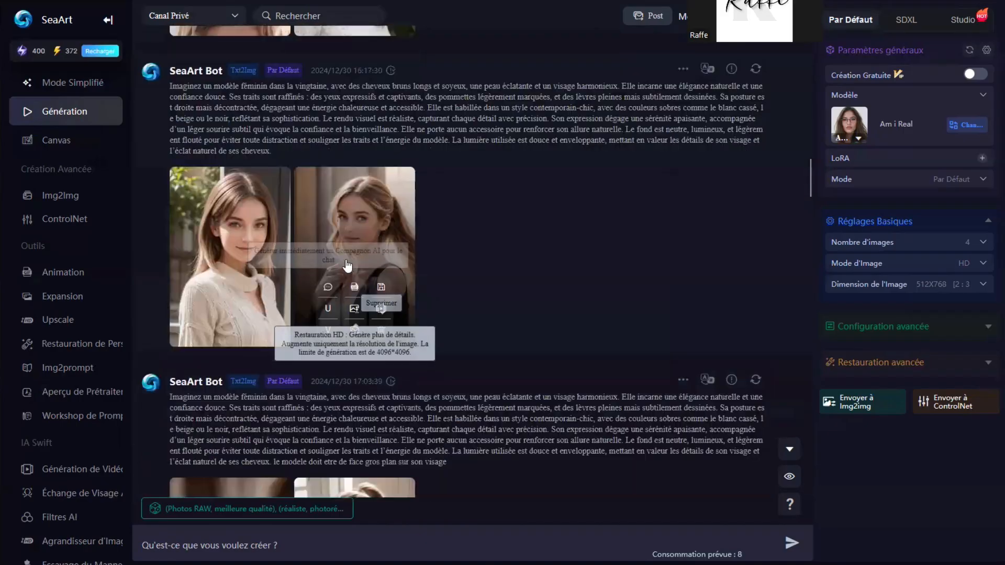
{"action": "left_click", "coordinate": [369, 294]}
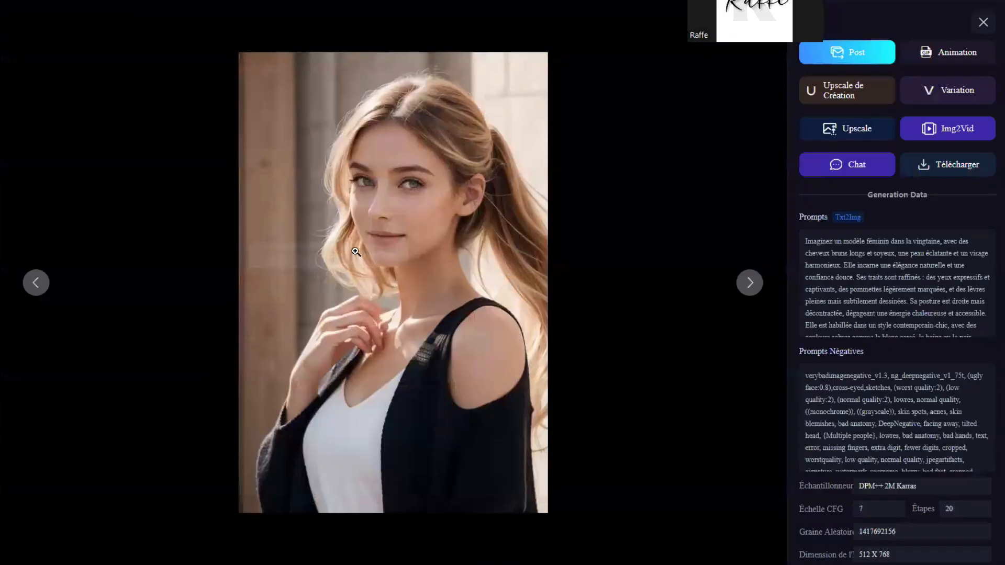
{"action": "left_click", "coordinate": [361, 344]}
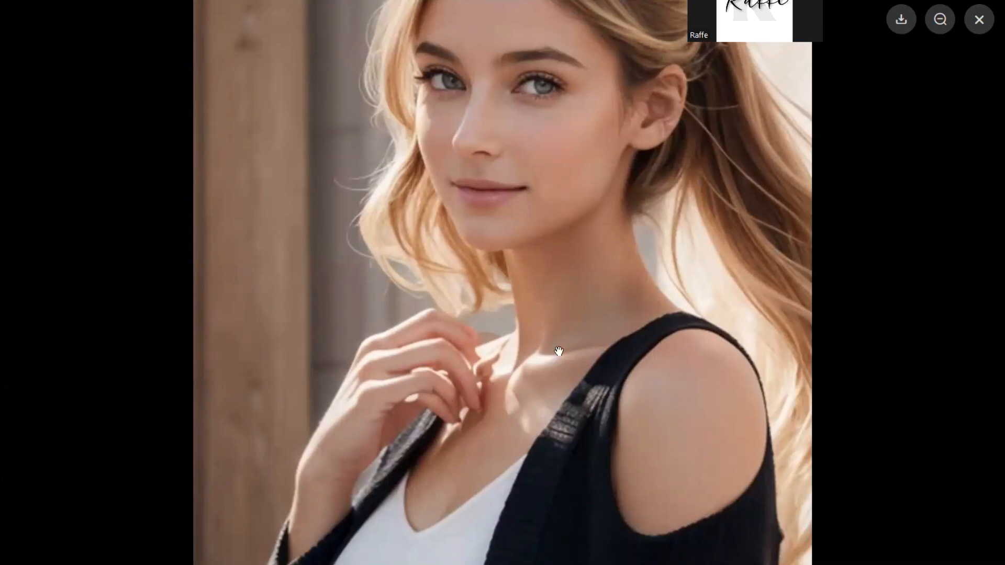
{"action": "left_click", "coordinate": [979, 21]}
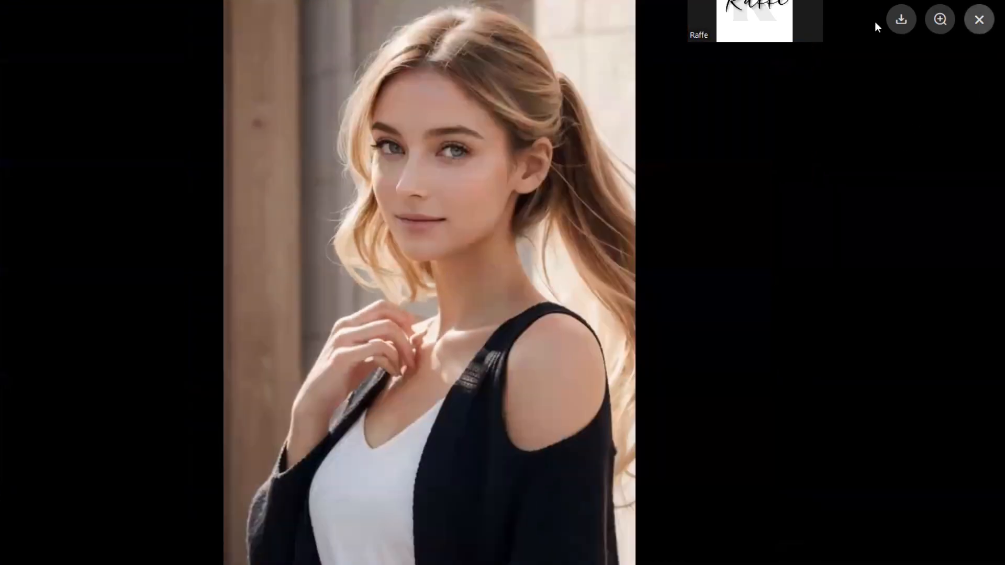
{"action": "left_click", "coordinate": [589, 243]}
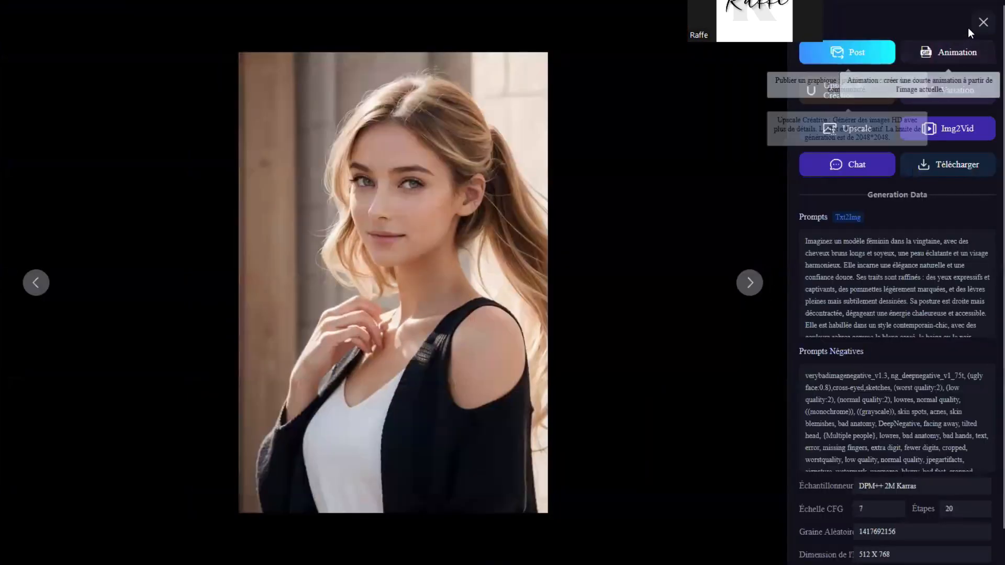
{"action": "left_click", "coordinate": [983, 23]}
View the long-haired brunette portrait with the headband enlarged, and return to the latest generated set
{"action": "scroll", "coordinate": [471, 320], "scroll_direction": "down", "scroll_amount": 10}
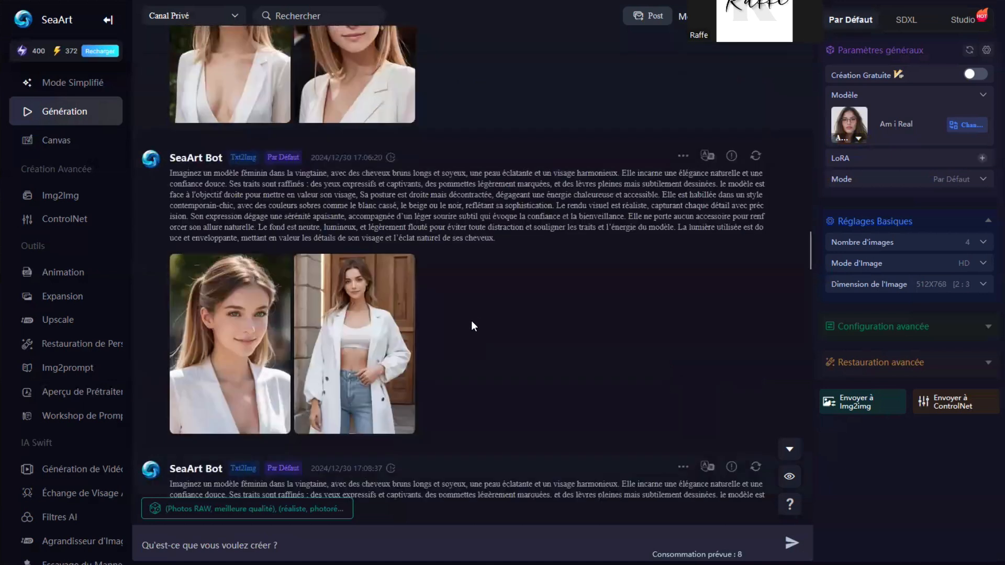
{"action": "scroll", "coordinate": [453, 329], "scroll_direction": "down", "scroll_amount": 10}
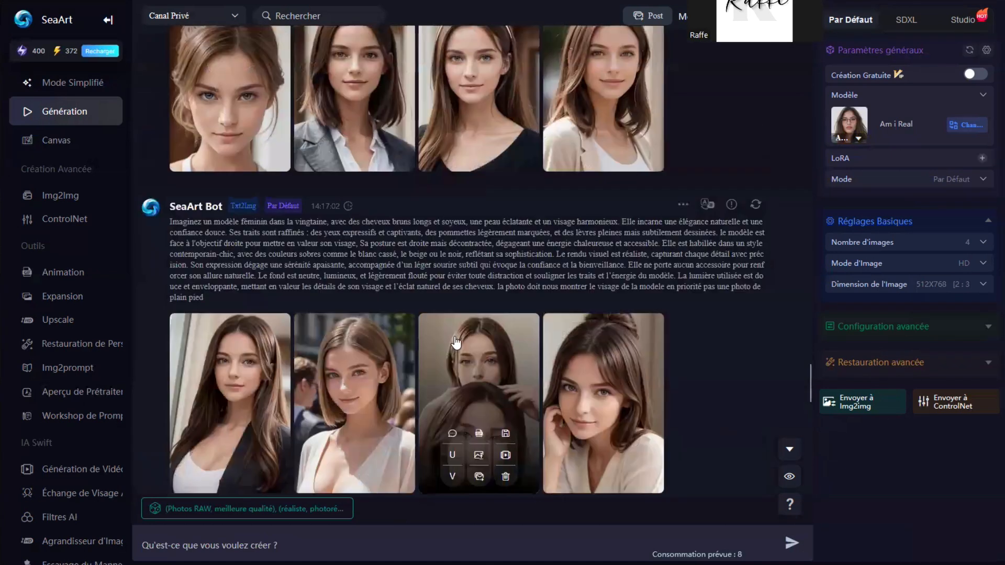
{"action": "scroll", "coordinate": [490, 348], "scroll_direction": "down", "scroll_amount": 10}
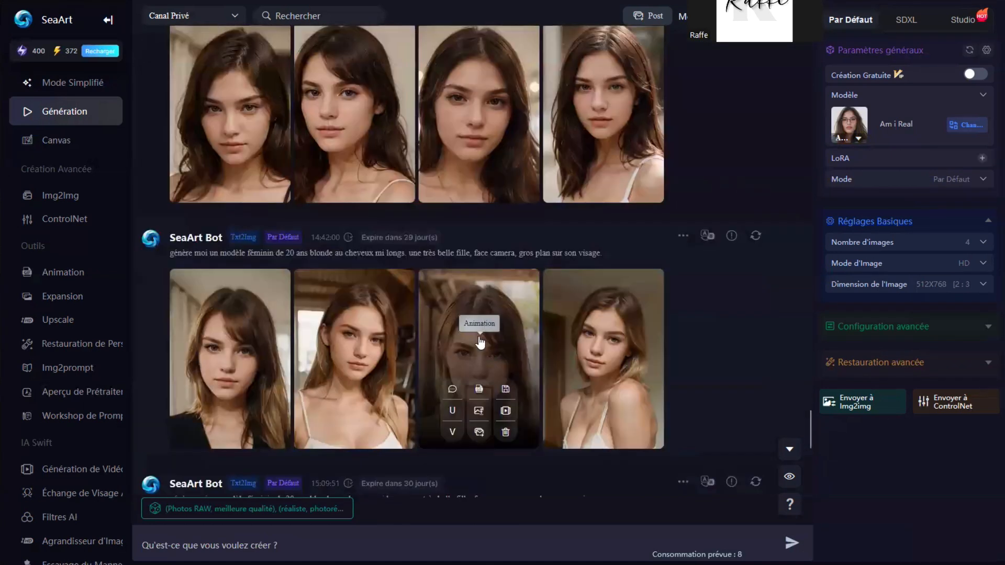
{"action": "scroll", "coordinate": [478, 336], "scroll_direction": "up", "scroll_amount": 3}
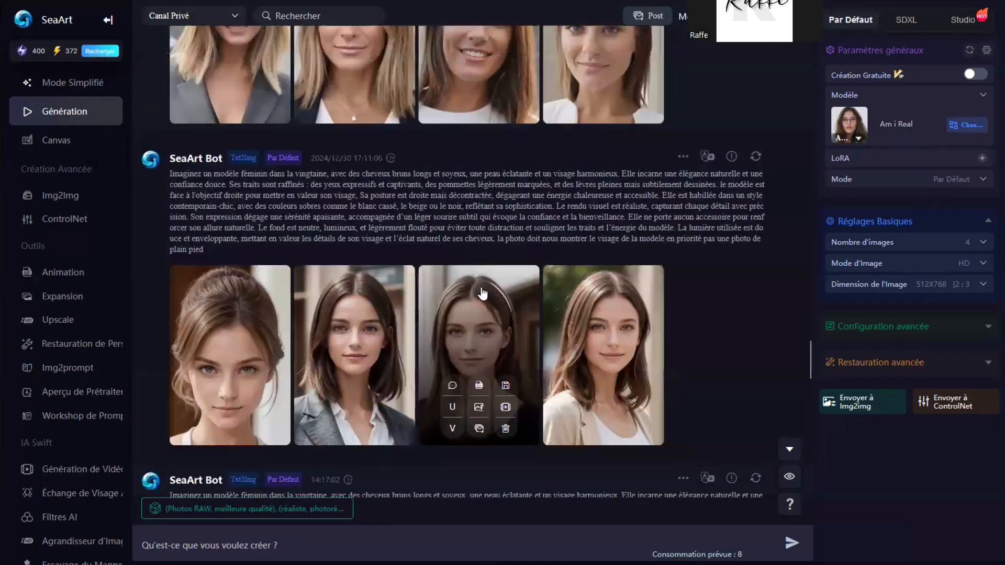
{"action": "left_click", "coordinate": [482, 288]}
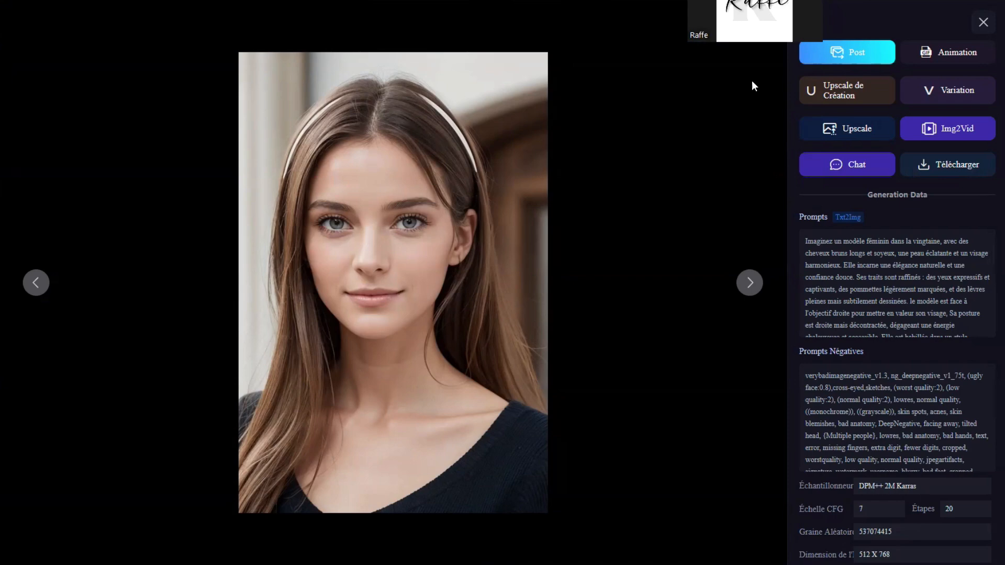
{"action": "left_click", "coordinate": [982, 24]}
{"action": "scroll", "coordinate": [478, 311], "scroll_direction": "down", "scroll_amount": 10}
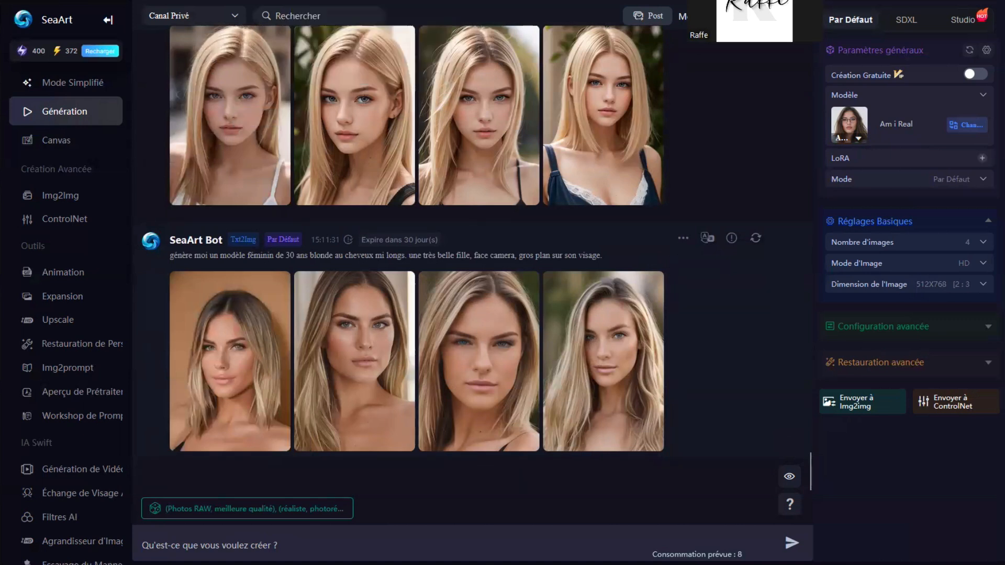
Switch to the ChatGPT conversation "Prompt création optimisée" and review its opening prompt-engineering message
{"action": "key", "text": "alt+Tab"}
{"action": "scroll", "coordinate": [906, 338], "scroll_direction": "up", "scroll_amount": 20}
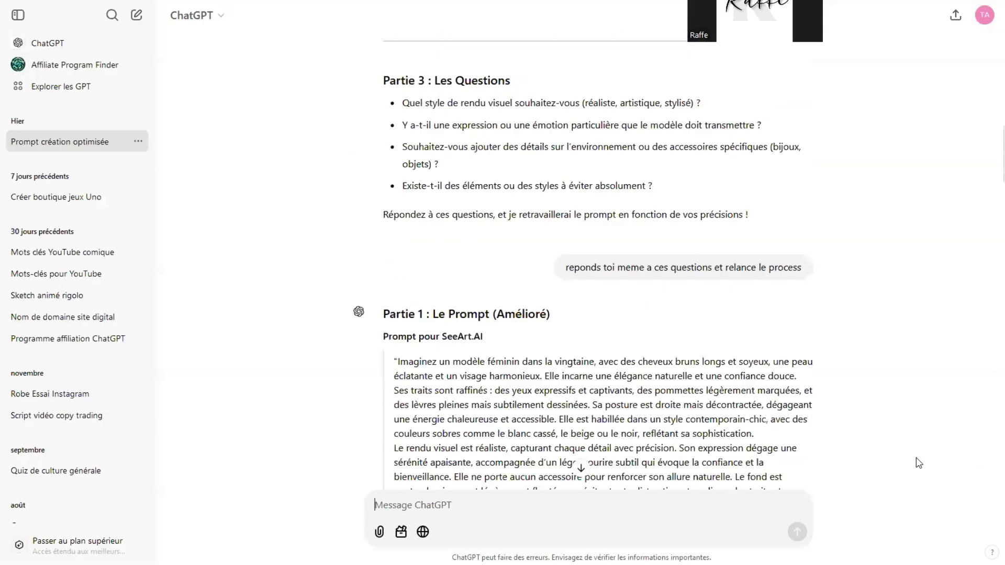
{"action": "scroll", "coordinate": [825, 374], "scroll_direction": "up", "scroll_amount": 5}
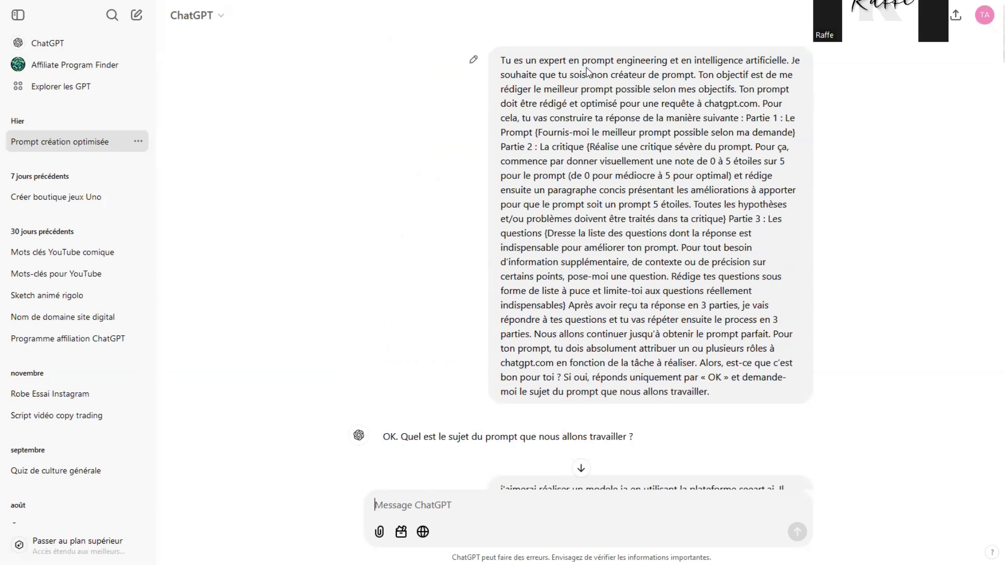
{"action": "mouse_move", "coordinate": [511, 59]}
{"action": "left_mouse_down"}
{"action": "mouse_move", "coordinate": [581, 59]}
{"action": "mouse_move", "coordinate": [503, 60]}
{"action": "left_mouse_up"}
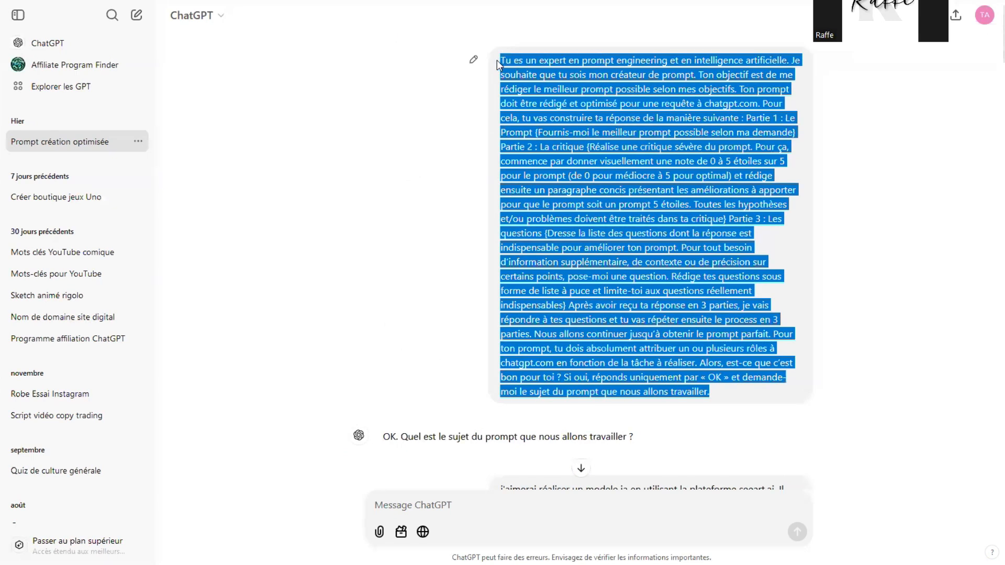
{"action": "left_click", "coordinate": [503, 60]}
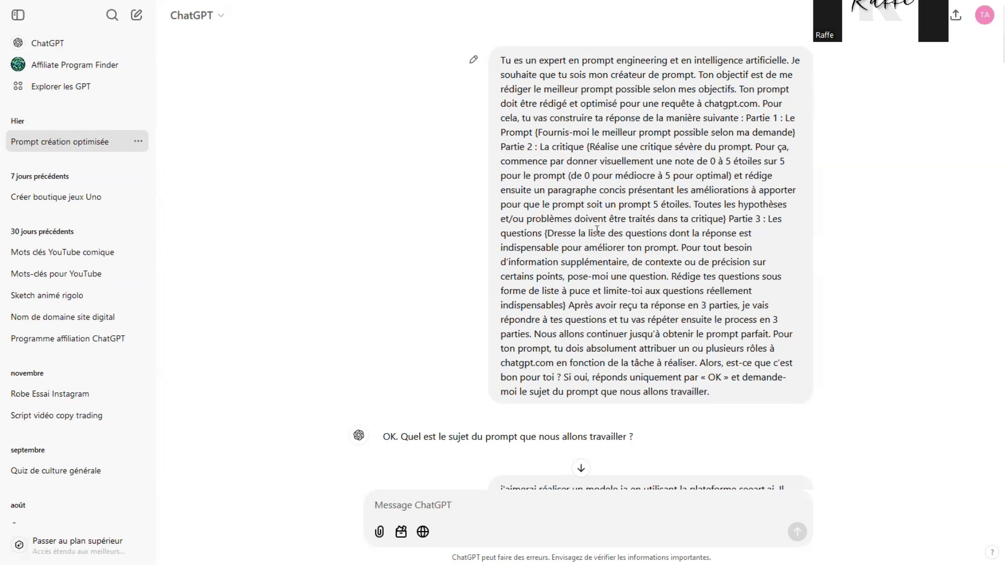
Review the request for a brunette model in her twenties, the first SeeArt.AI prompt and its critique
{"action": "scroll", "coordinate": [641, 222], "scroll_direction": "down", "scroll_amount": 3}
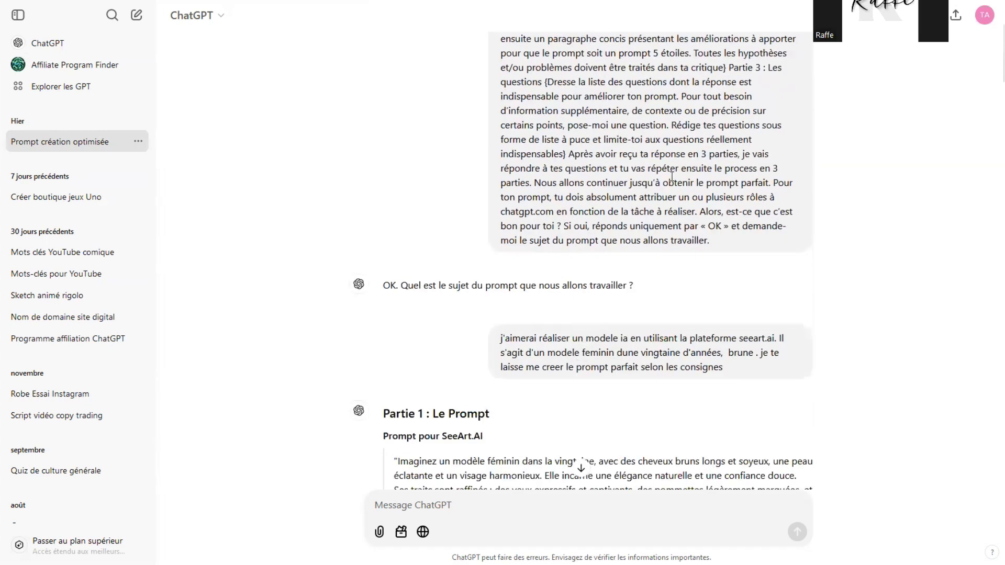
{"action": "scroll", "coordinate": [615, 183], "scroll_direction": "down", "scroll_amount": 2}
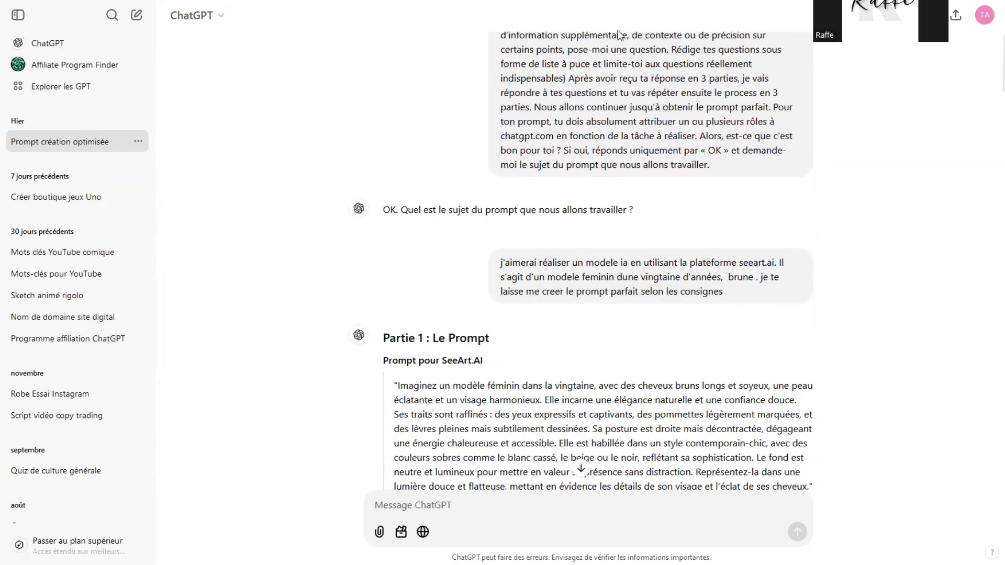
{"action": "scroll", "coordinate": [409, 144], "scroll_direction": "down", "scroll_amount": 4}
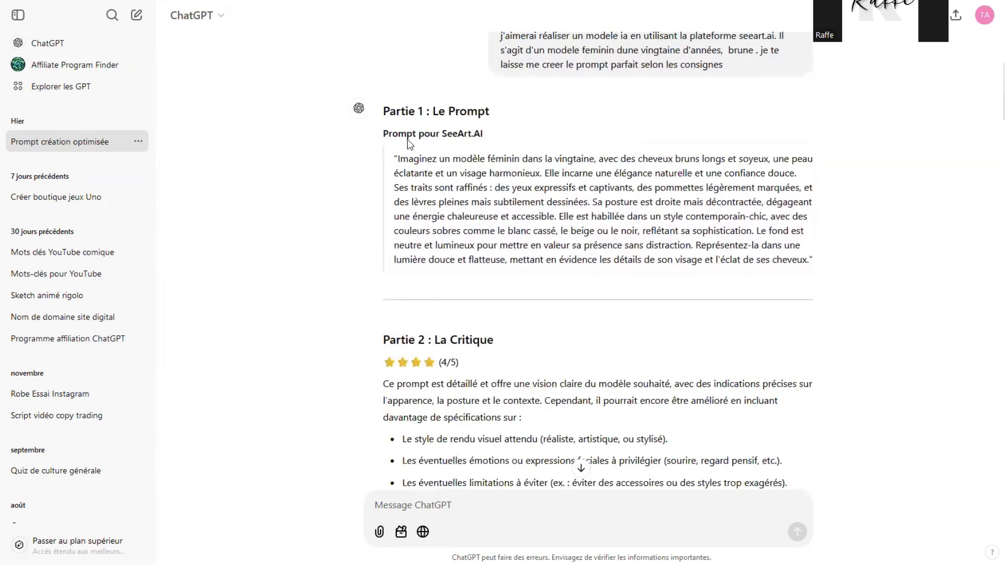
{"action": "left_click_drag", "start_coordinate": [398, 159], "coordinate": [806, 259]}
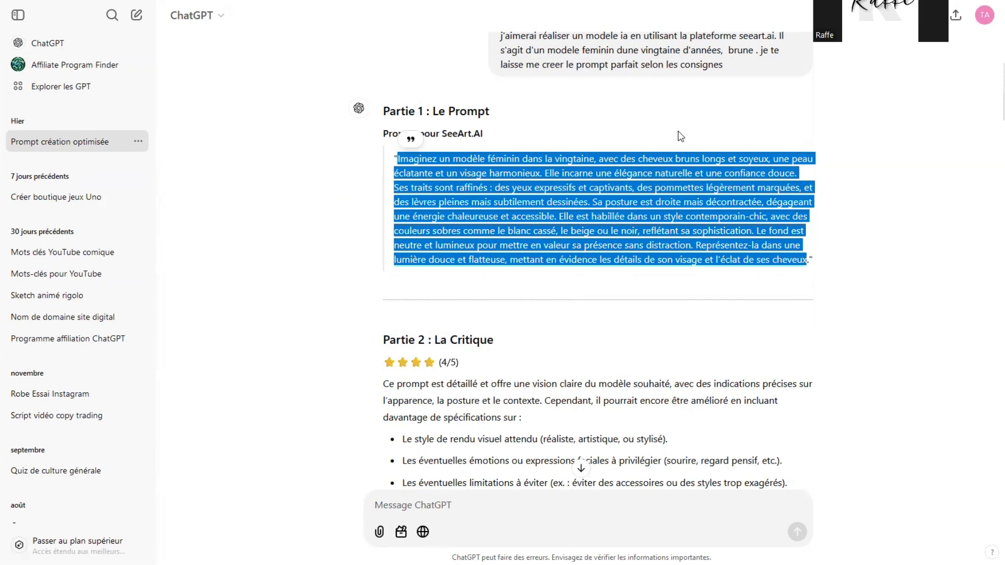
{"action": "left_click", "coordinate": [828, 287]}
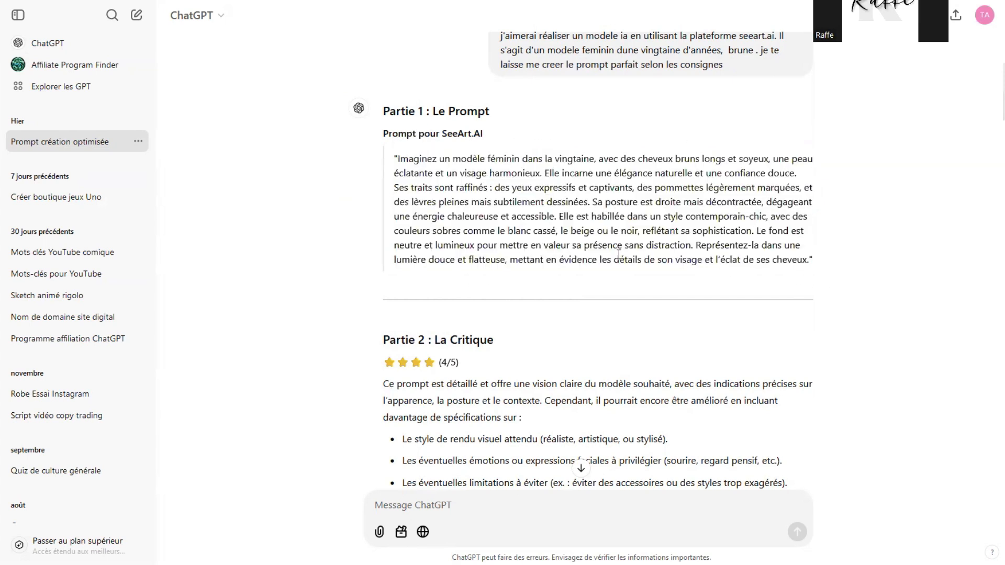
{"action": "scroll", "coordinate": [619, 255], "scroll_direction": "down", "scroll_amount": 4}
{"action": "scroll", "coordinate": [669, 261], "scroll_direction": "up", "scroll_amount": 3}
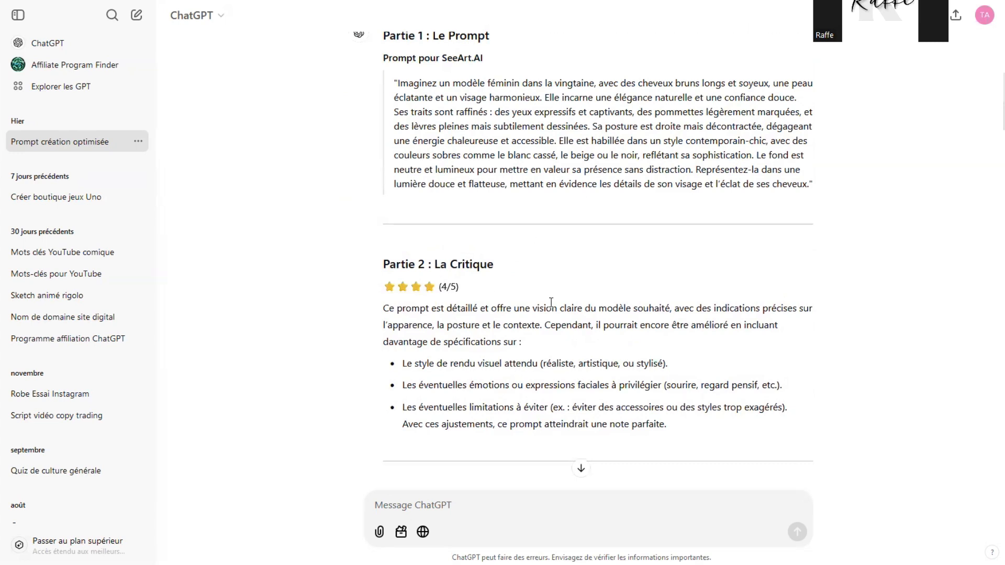
{"action": "scroll", "coordinate": [550, 303], "scroll_direction": "down", "scroll_amount": 1}
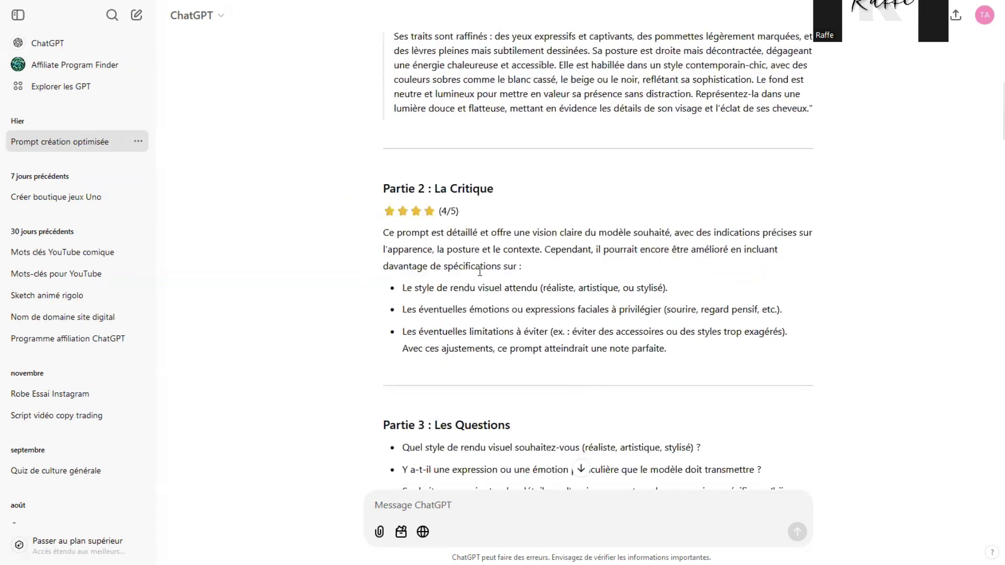
Read the follow-up questions, the reply "reponds toi meme a ces questions et relance le process" and the improved prompt
{"action": "scroll", "coordinate": [702, 291], "scroll_direction": "down", "scroll_amount": 3}
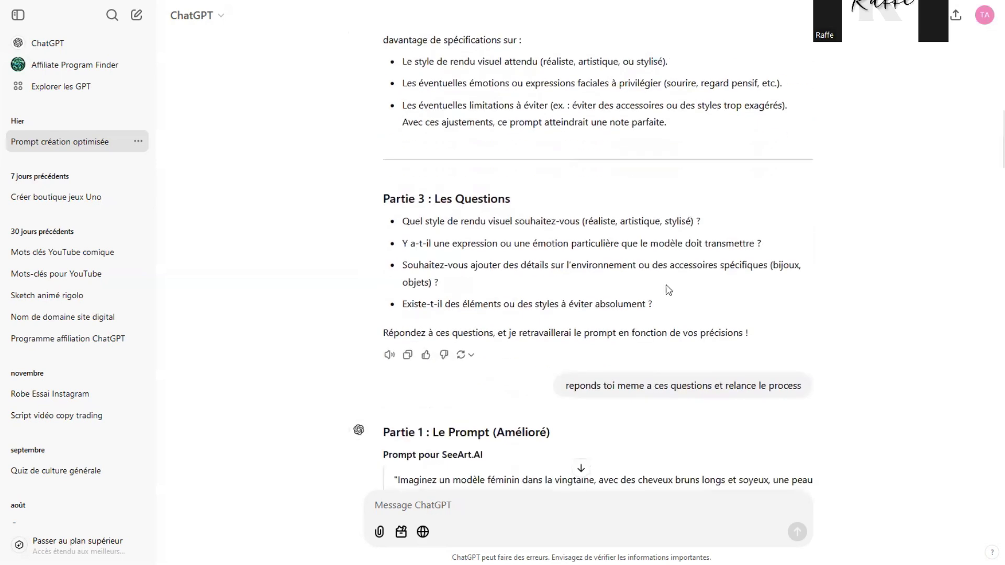
{"action": "scroll", "coordinate": [731, 289], "scroll_direction": "down", "scroll_amount": 3}
{"action": "left_click_drag", "start_coordinate": [567, 158], "coordinate": [806, 162]}
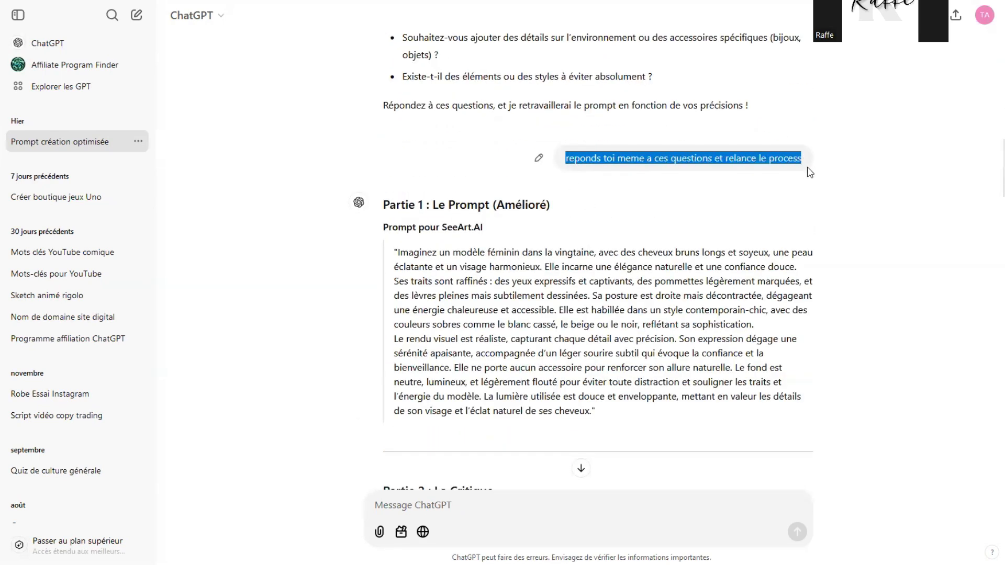
{"action": "left_click", "coordinate": [769, 161]}
{"action": "scroll", "coordinate": [512, 268], "scroll_direction": "down", "scroll_amount": 1}
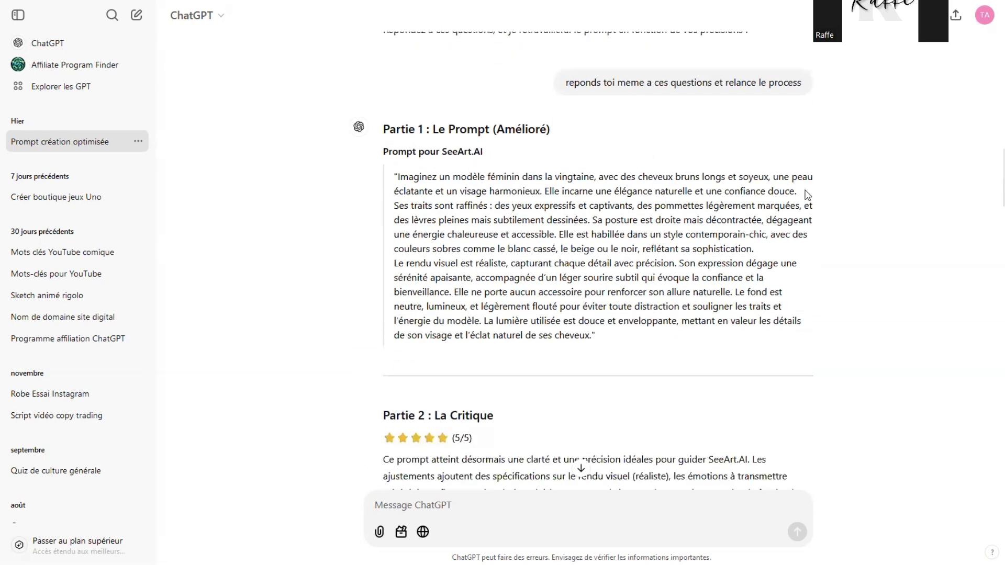
{"action": "scroll", "coordinate": [673, 262], "scroll_direction": "down", "scroll_amount": 4}
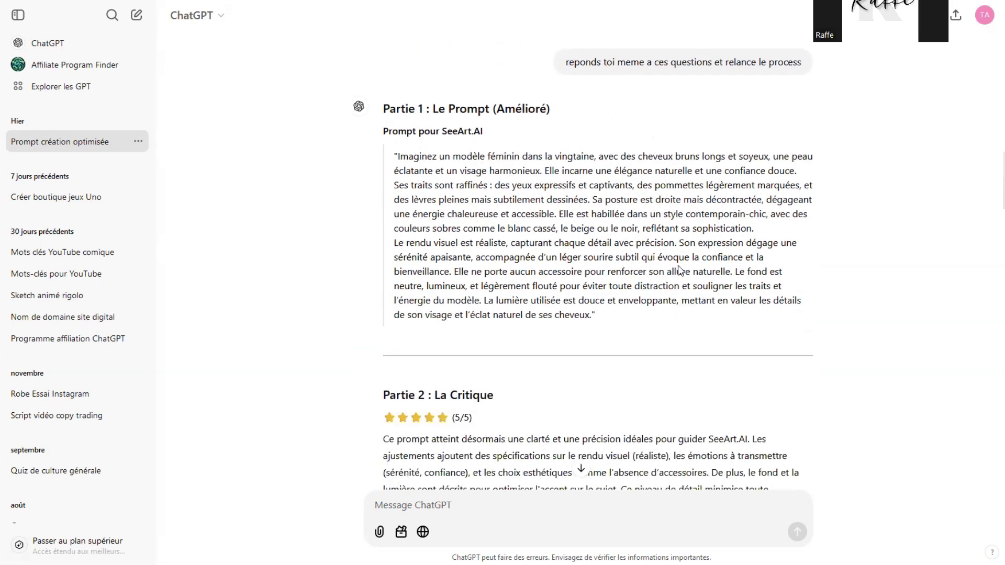
Examine the "Affiné et Finalisé" prompt, its critique and questions, and the request for 8 scripts in different situations
{"action": "scroll", "coordinate": [580, 183], "scroll_direction": "down", "scroll_amount": 6}
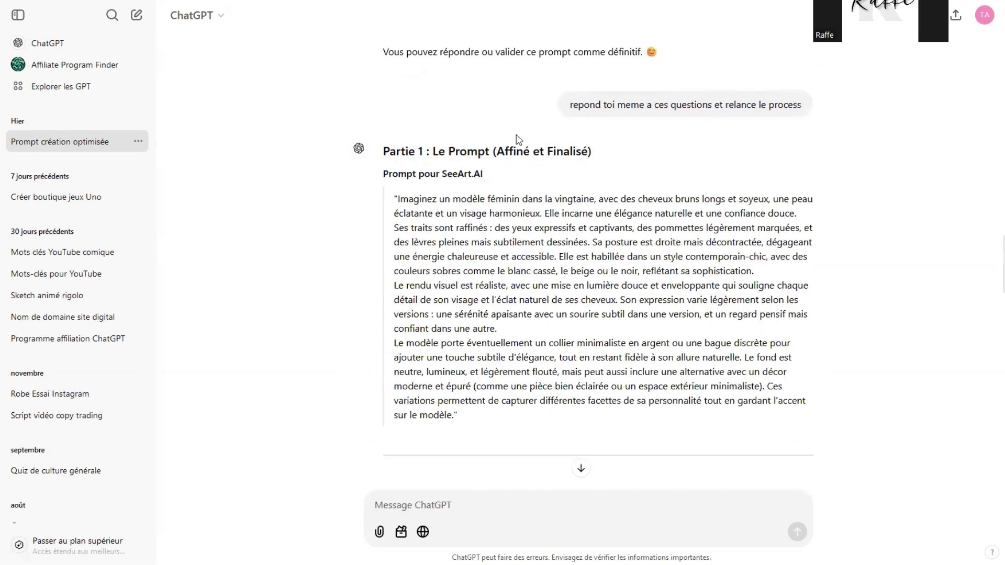
{"action": "scroll", "coordinate": [516, 139], "scroll_direction": "up", "scroll_amount": 4}
{"action": "scroll", "coordinate": [662, 266], "scroll_direction": "down", "scroll_amount": 6}
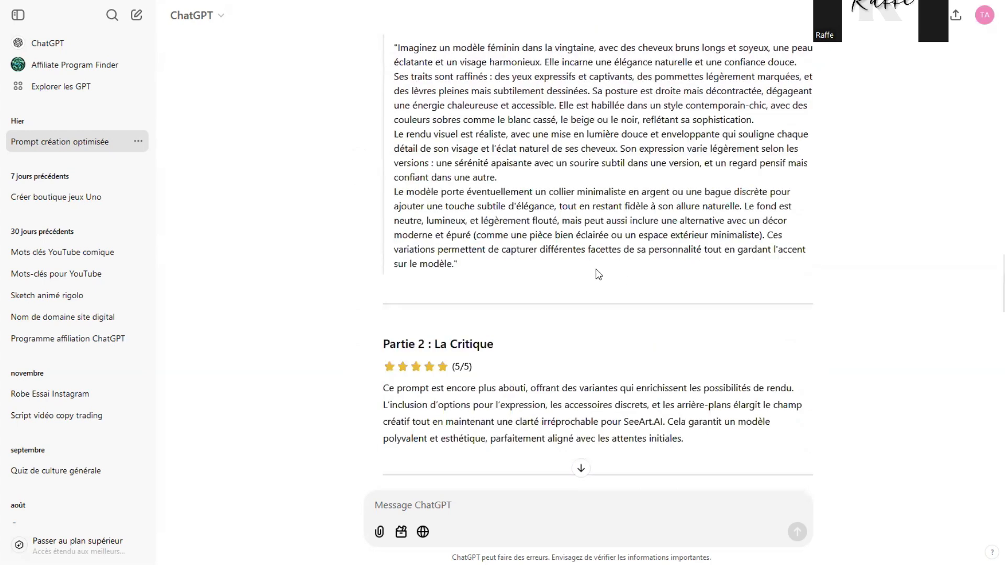
{"action": "scroll", "coordinate": [596, 274], "scroll_direction": "up", "scroll_amount": 3}
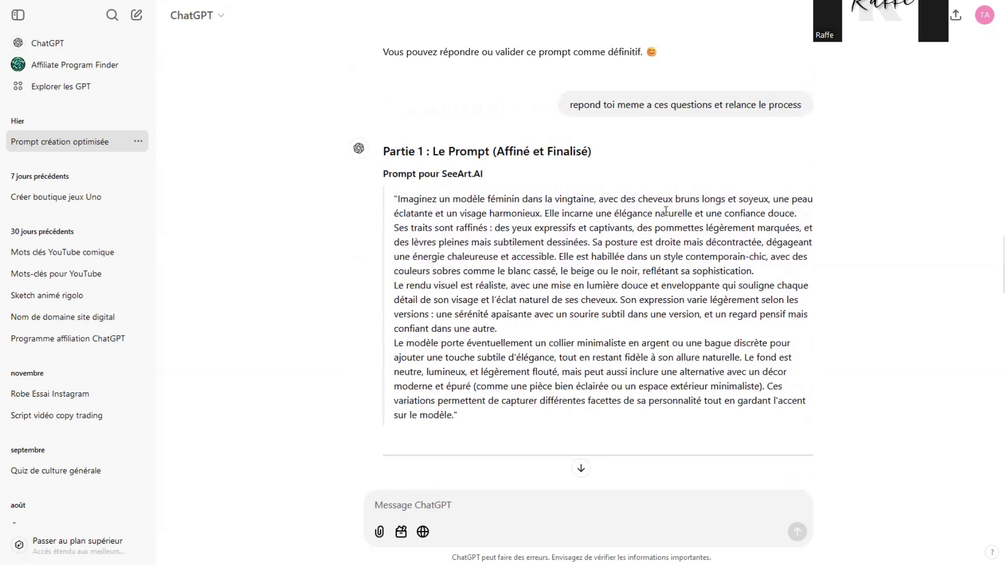
{"action": "scroll", "coordinate": [592, 403], "scroll_direction": "down", "scroll_amount": 5}
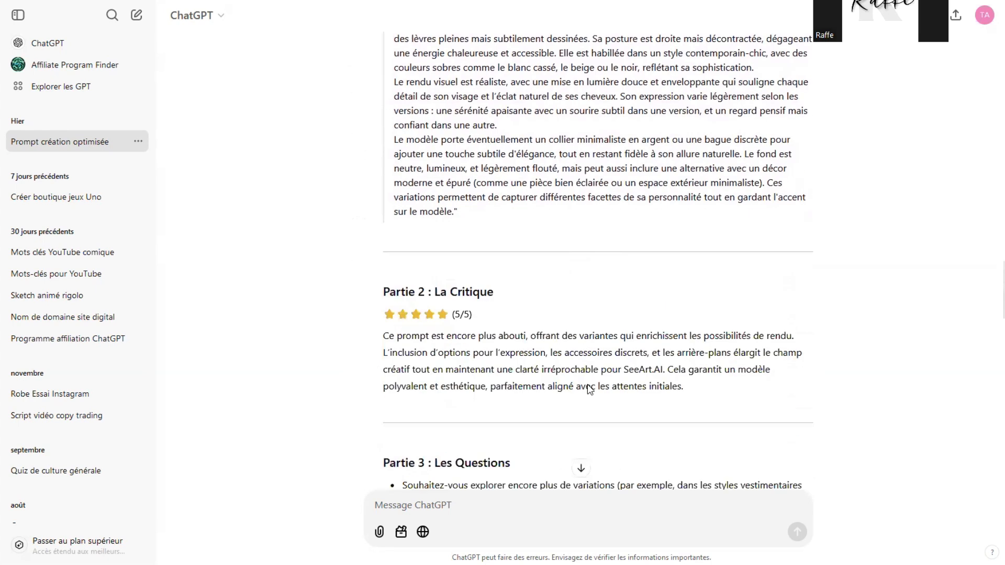
{"action": "scroll", "coordinate": [608, 234], "scroll_direction": "down", "scroll_amount": 8}
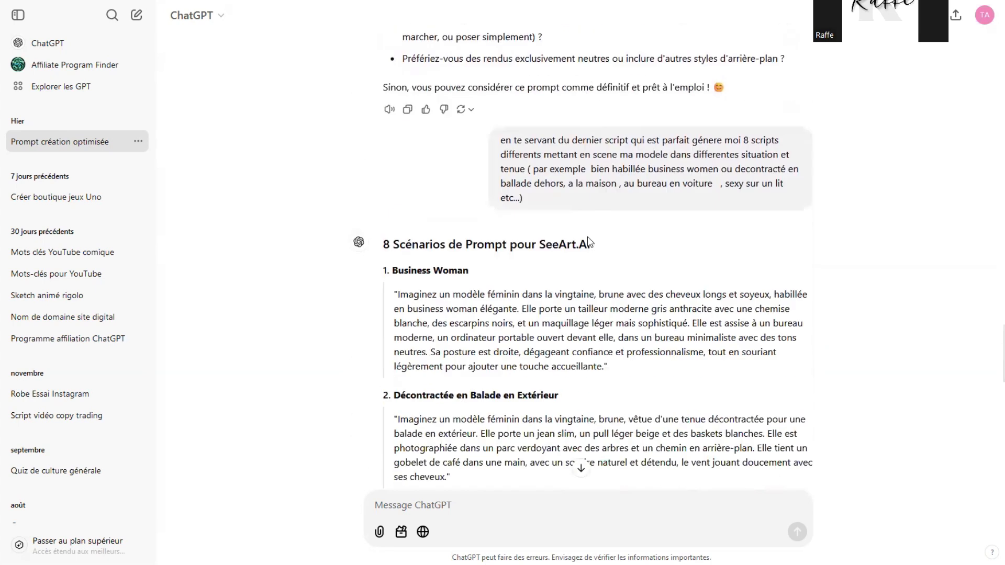
{"action": "scroll", "coordinate": [576, 366], "scroll_direction": "up", "scroll_amount": 4}
{"action": "scroll", "coordinate": [576, 365], "scroll_direction": "up", "scroll_amount": 4}
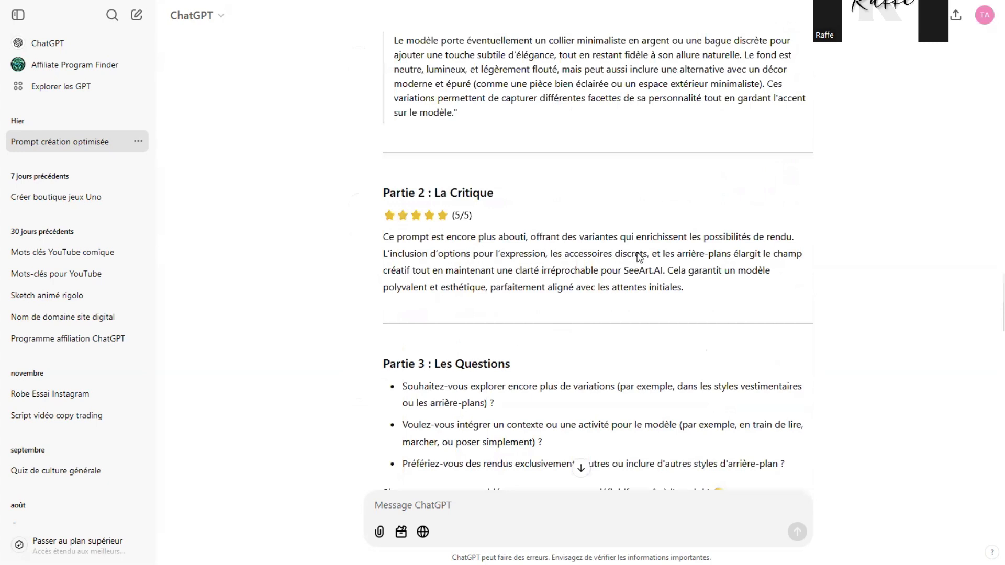
Copy the full "Affiné et Finalisé" prompt text and paste it into the prompt field in SeaArt
{"action": "scroll", "coordinate": [649, 338], "scroll_direction": "up", "scroll_amount": 2}
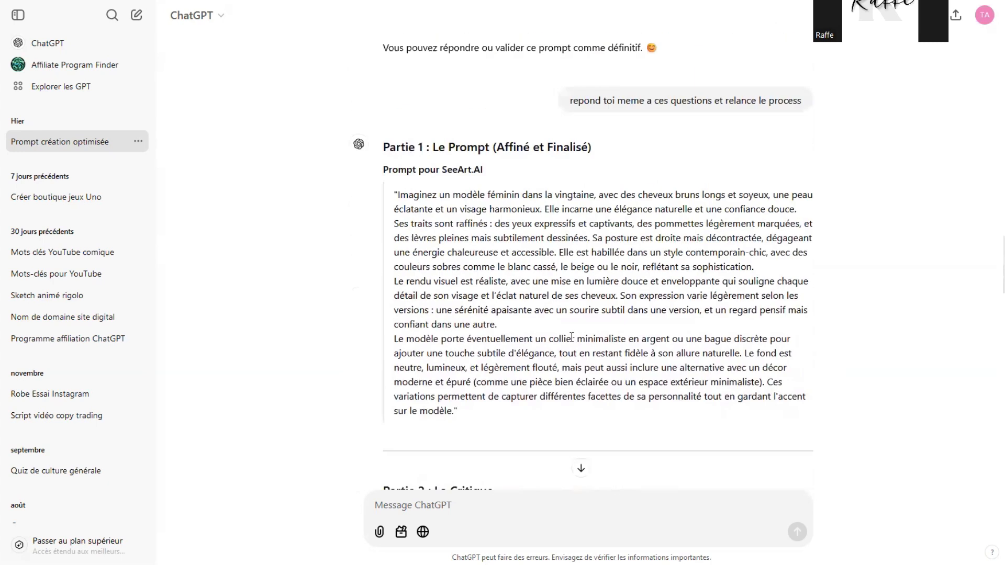
{"action": "scroll", "coordinate": [579, 333], "scroll_direction": "up", "scroll_amount": 4}
{"action": "left_click_drag", "start_coordinate": [455, 416], "coordinate": [399, 198]}
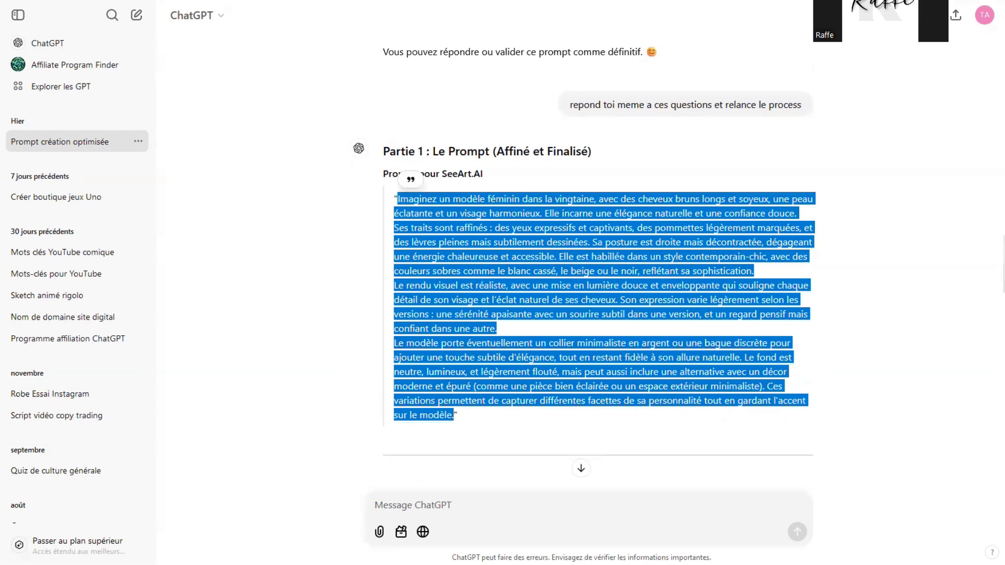
{"action": "key", "text": "alt+Tab"}
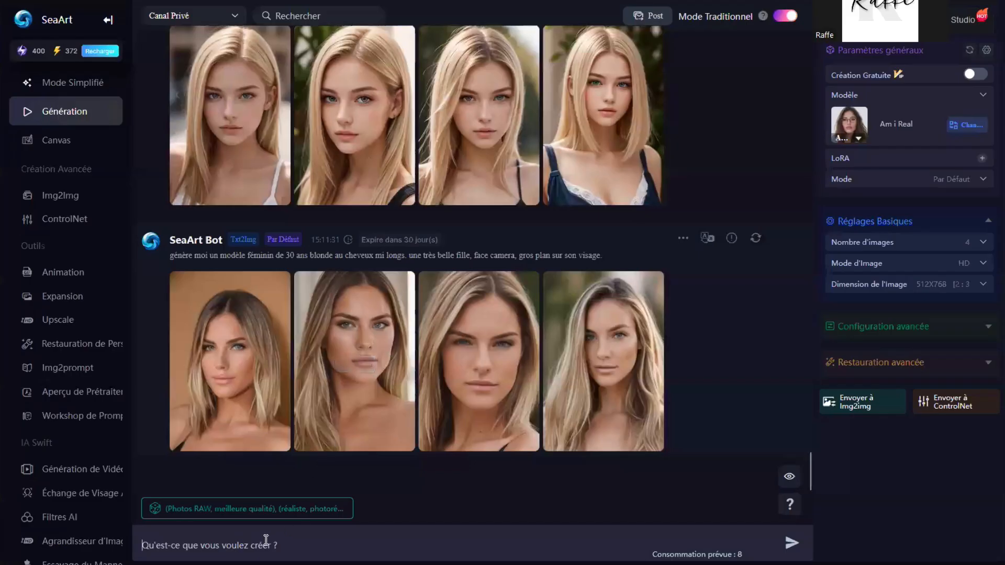
{"action": "key", "text": "ctrl+v"}
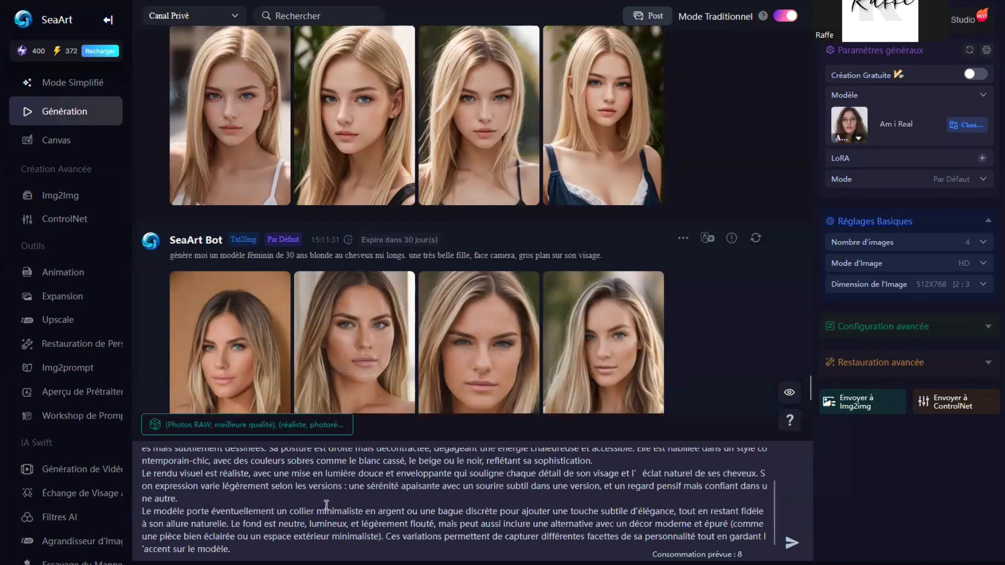
Append "je souhaite une photo de face en gros plan sur le visage ." to the prompt and generate the images
{"action": "scroll", "coordinate": [326, 506], "scroll_direction": "up", "scroll_amount": 2}
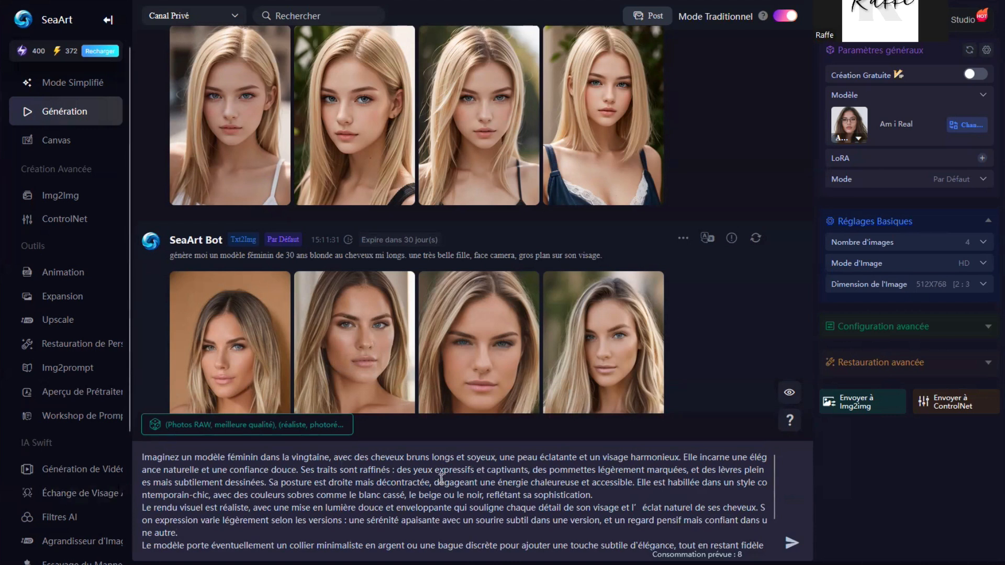
{"action": "scroll", "coordinate": [479, 497], "scroll_direction": "down", "scroll_amount": 1}
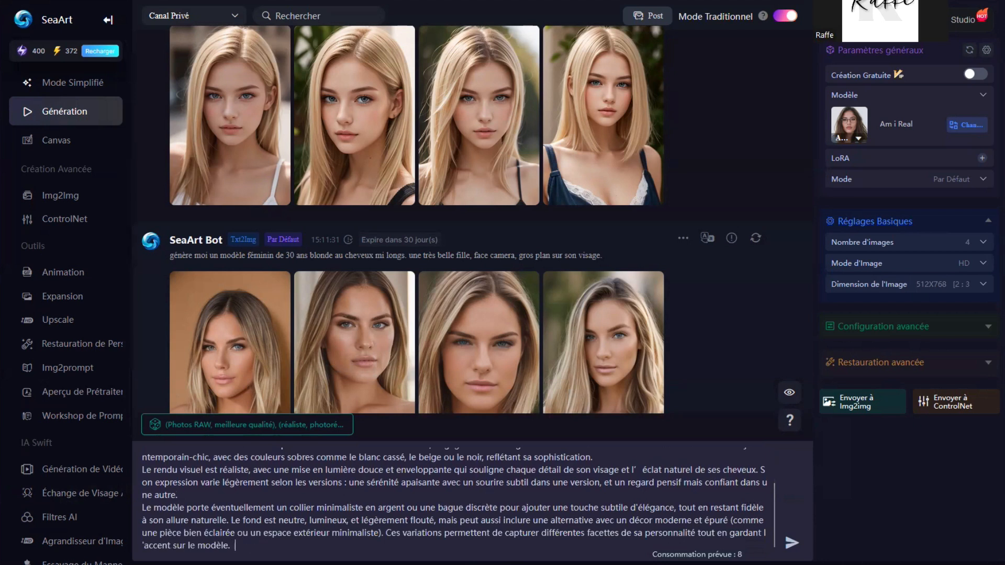
{"action": "type", "text": "je souhaite une photo de face en g"}
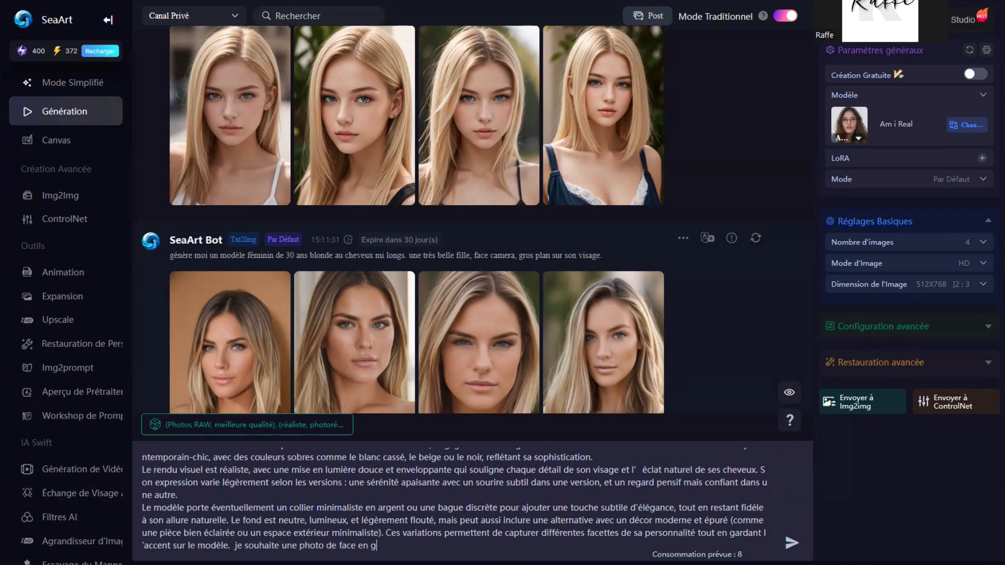
{"action": "type", "text": "sur le visage ."}
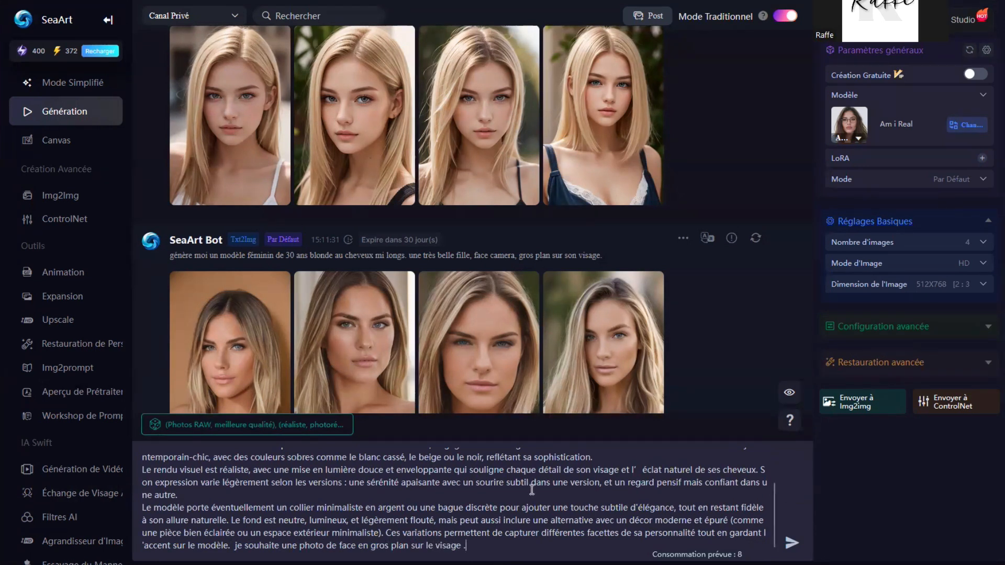
{"action": "scroll", "coordinate": [421, 500], "scroll_direction": "up", "scroll_amount": 3}
{"action": "scroll", "coordinate": [524, 469], "scroll_direction": "down", "scroll_amount": 2}
{"action": "scroll", "coordinate": [524, 470], "scroll_direction": "down", "scroll_amount": 2}
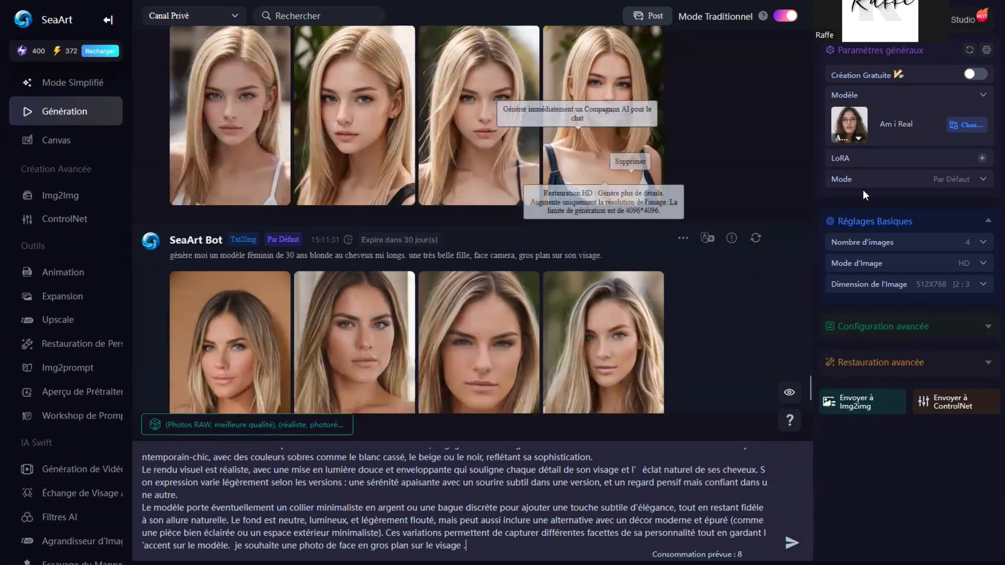
{"action": "left_click", "coordinate": [792, 542]}
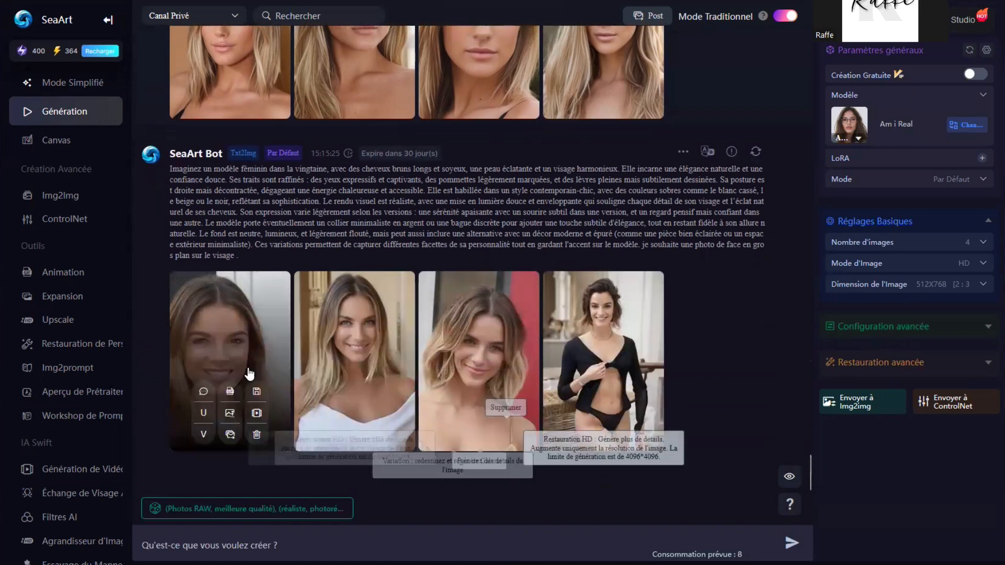
Choose the Photo Real V1.5 checkpoint and reload the latest generation's prompt for reuse
{"action": "left_click", "coordinate": [968, 126]}
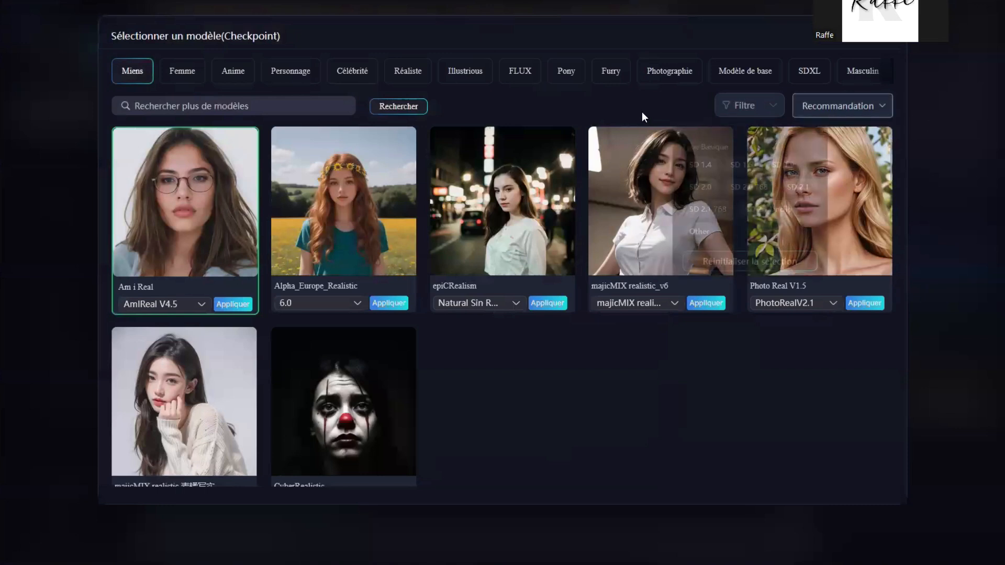
{"action": "left_click", "coordinate": [830, 212]}
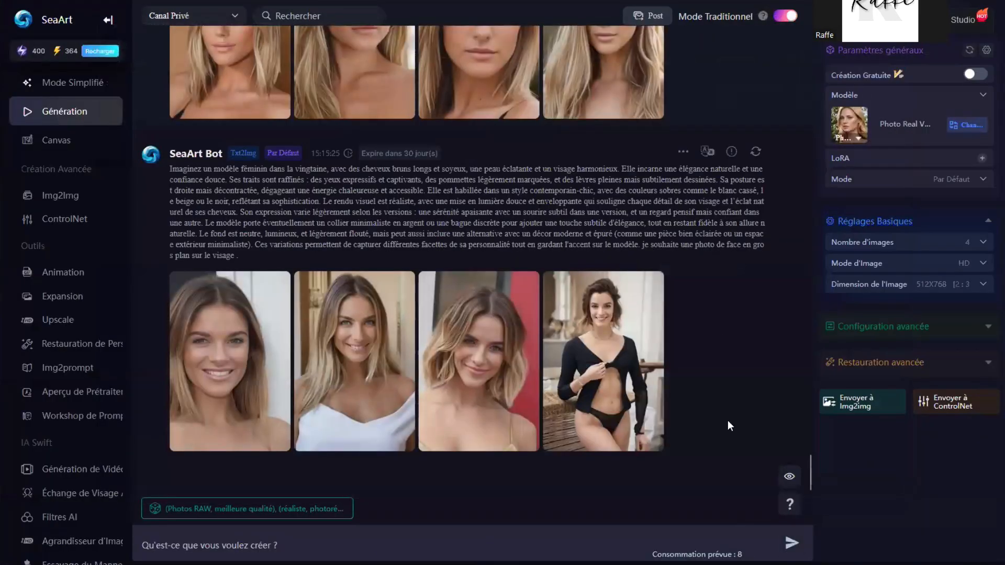
{"action": "left_click", "coordinate": [757, 153]}
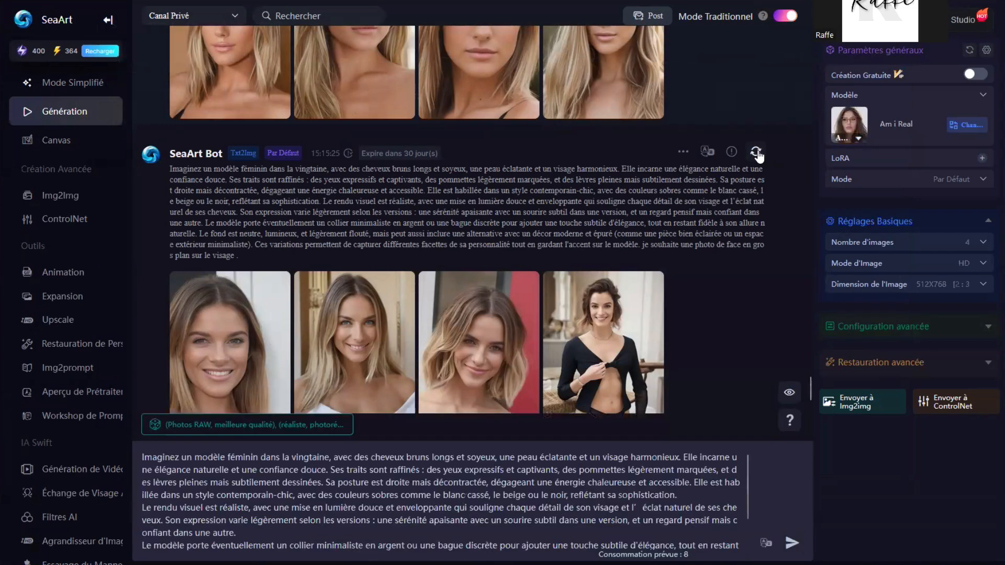
{"action": "scroll", "coordinate": [744, 503], "scroll_direction": "down", "scroll_amount": 3}
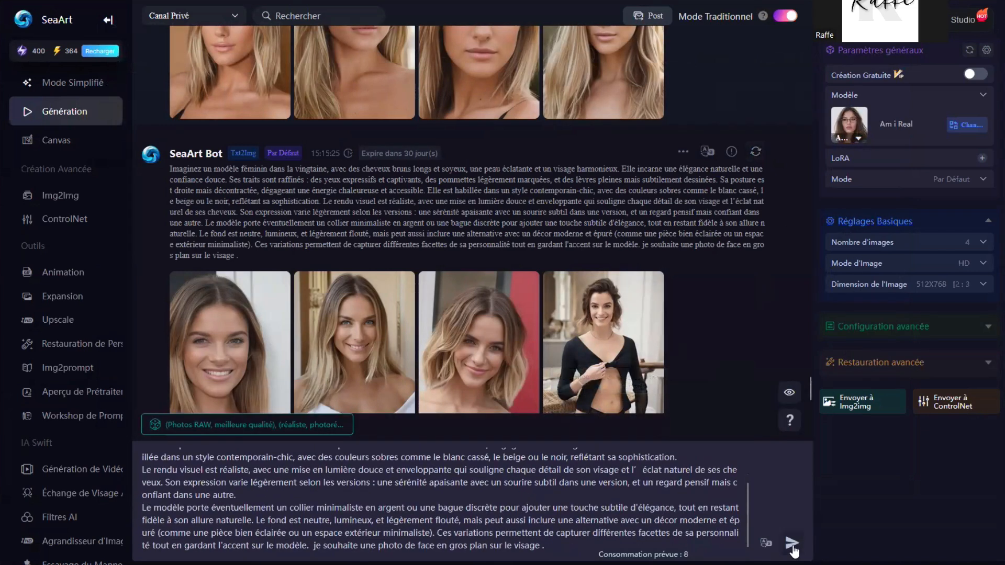